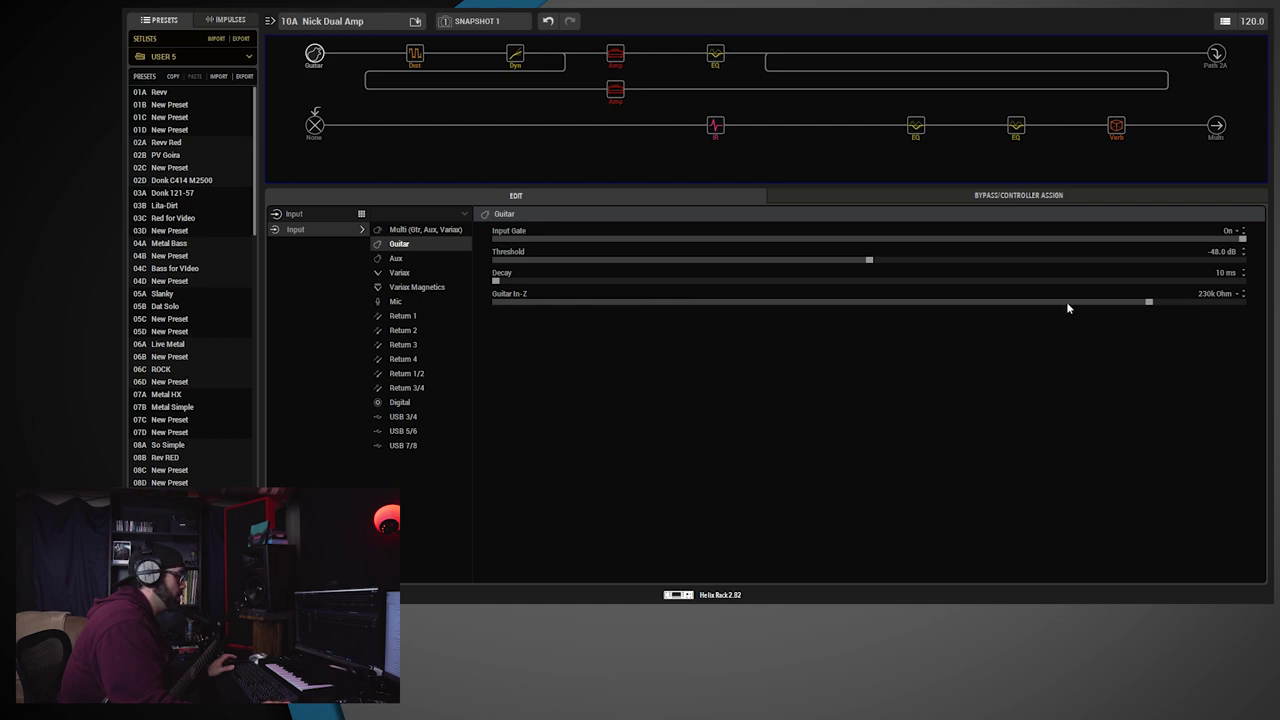
Set the Input block's Guitar In-Z slider fully left to Auto
{"action": "left_click_drag", "start_coordinate": [586, 301], "coordinate": [477, 311]}
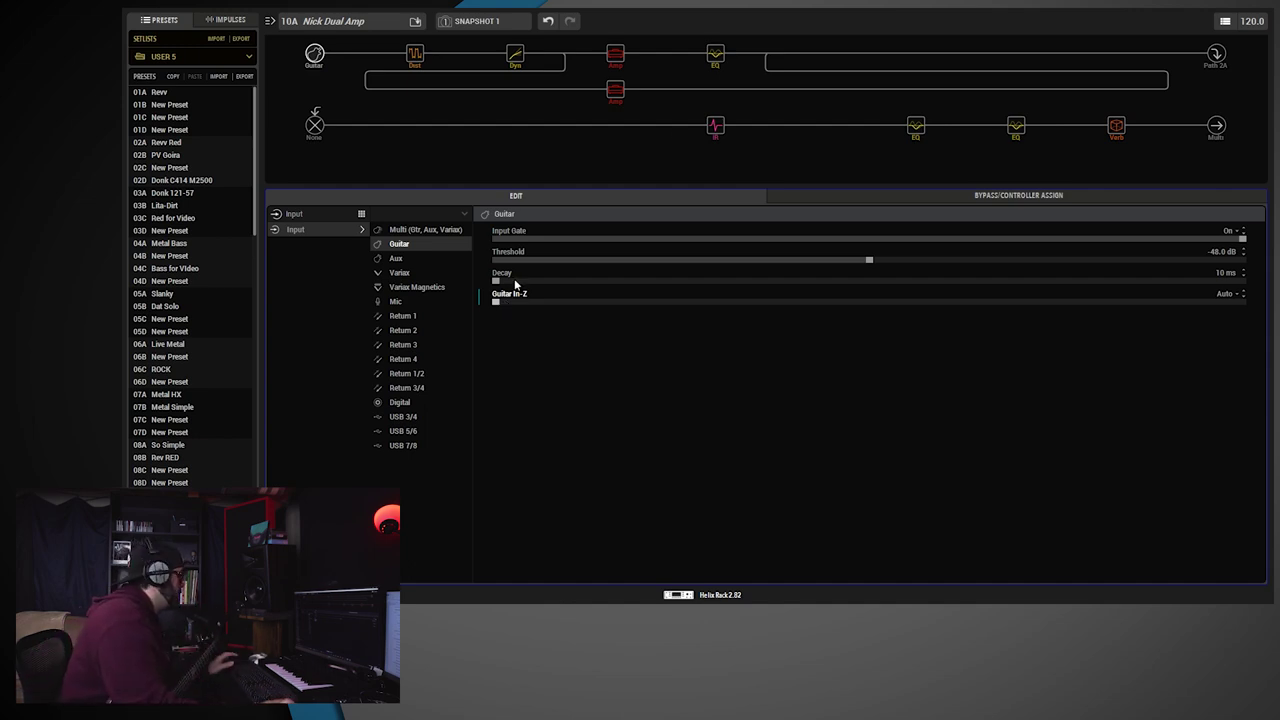
{"action": "left_click", "coordinate": [715, 130]}
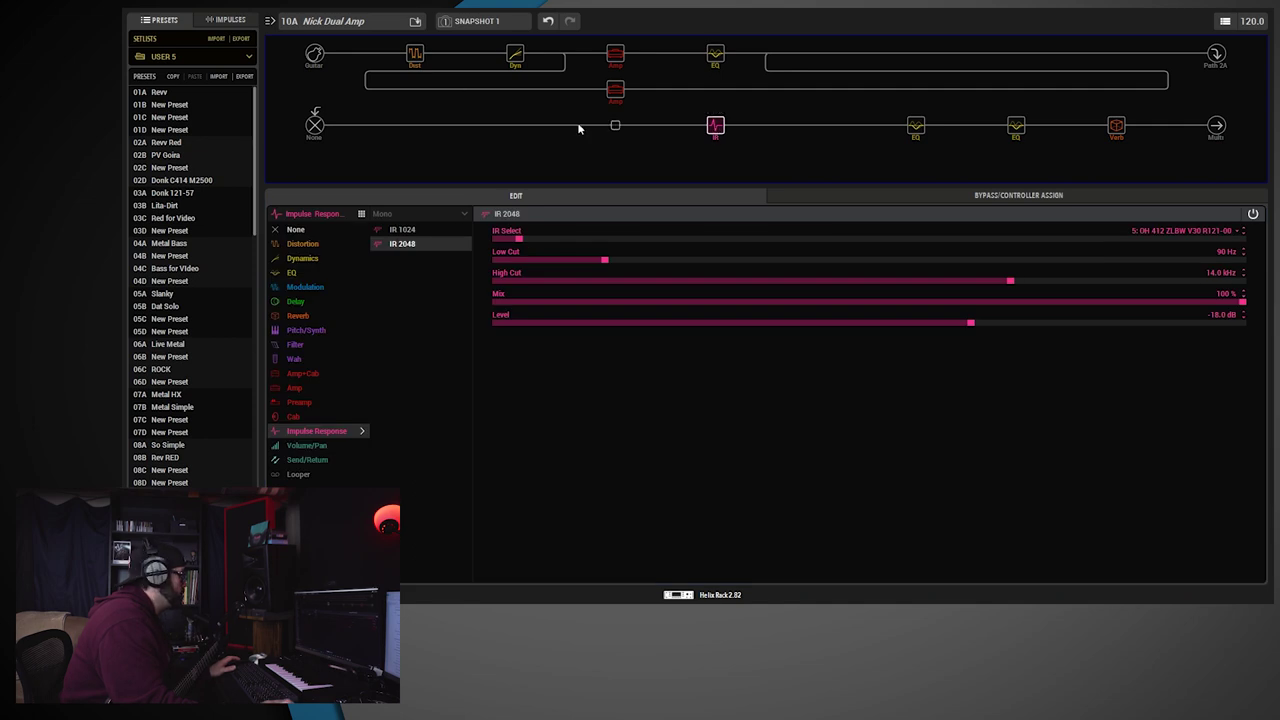
{"action": "left_click", "coordinate": [314, 53]}
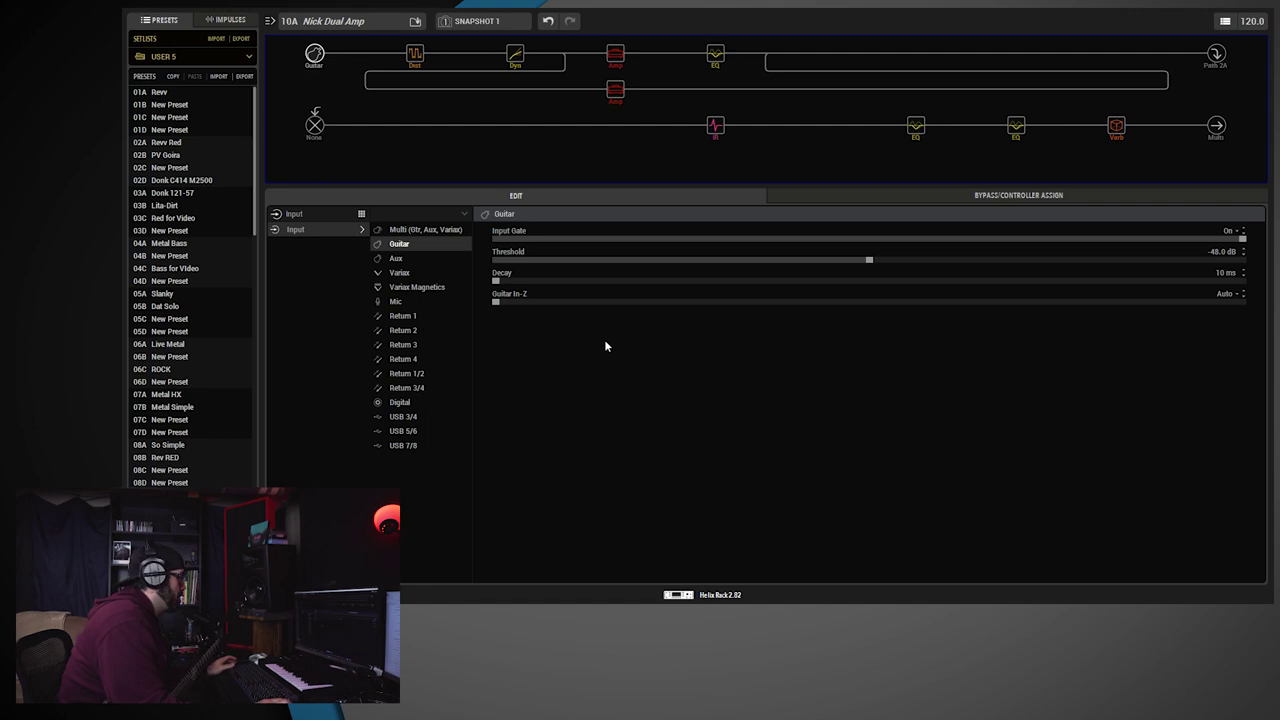
Sweep Guitar In-Z through 230k Ohm, reset it to Auto, and finish at 1M Ohm
{"action": "left_click_drag", "start_coordinate": [497, 306], "coordinate": [1270, 322]}
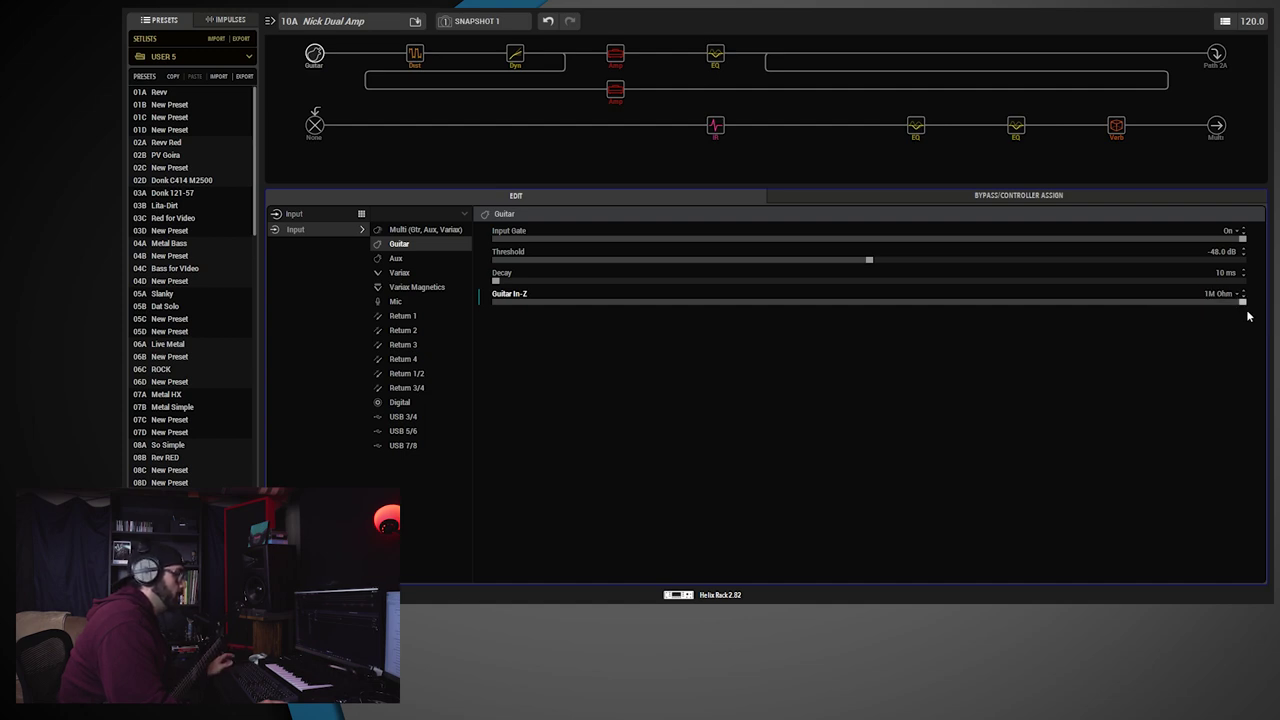
{"action": "mouse_move", "coordinate": [1242, 301]}
{"action": "left_mouse_down"}
{"action": "mouse_move", "coordinate": [589, 301]}
{"action": "mouse_move", "coordinate": [1246, 301]}
{"action": "left_mouse_up"}
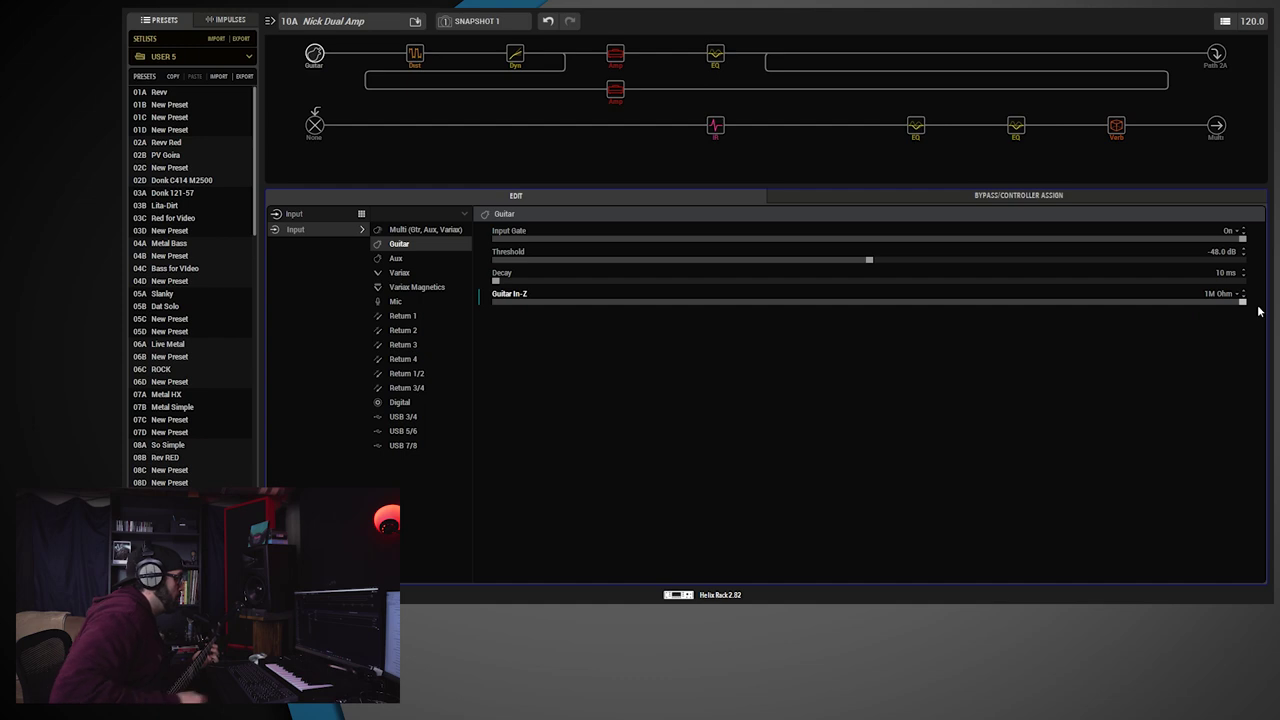
{"action": "double_click", "coordinate": [524, 296]}
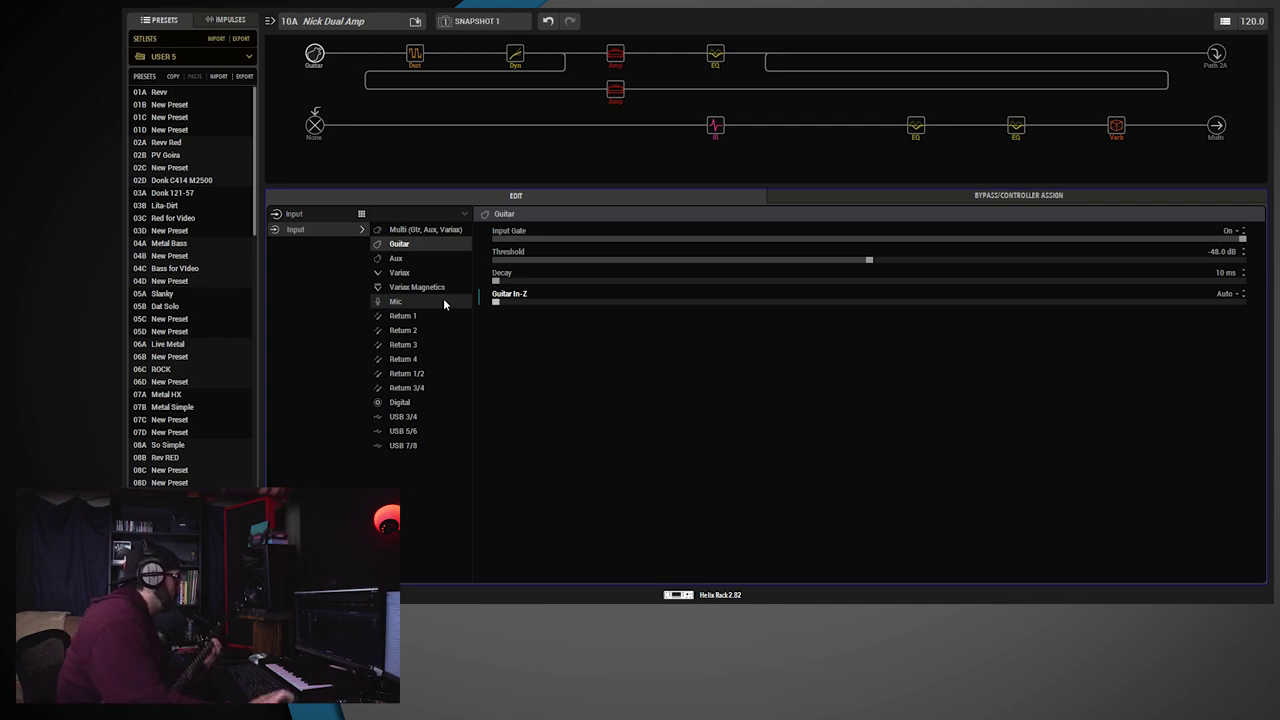
{"action": "left_click", "coordinate": [1234, 301]}
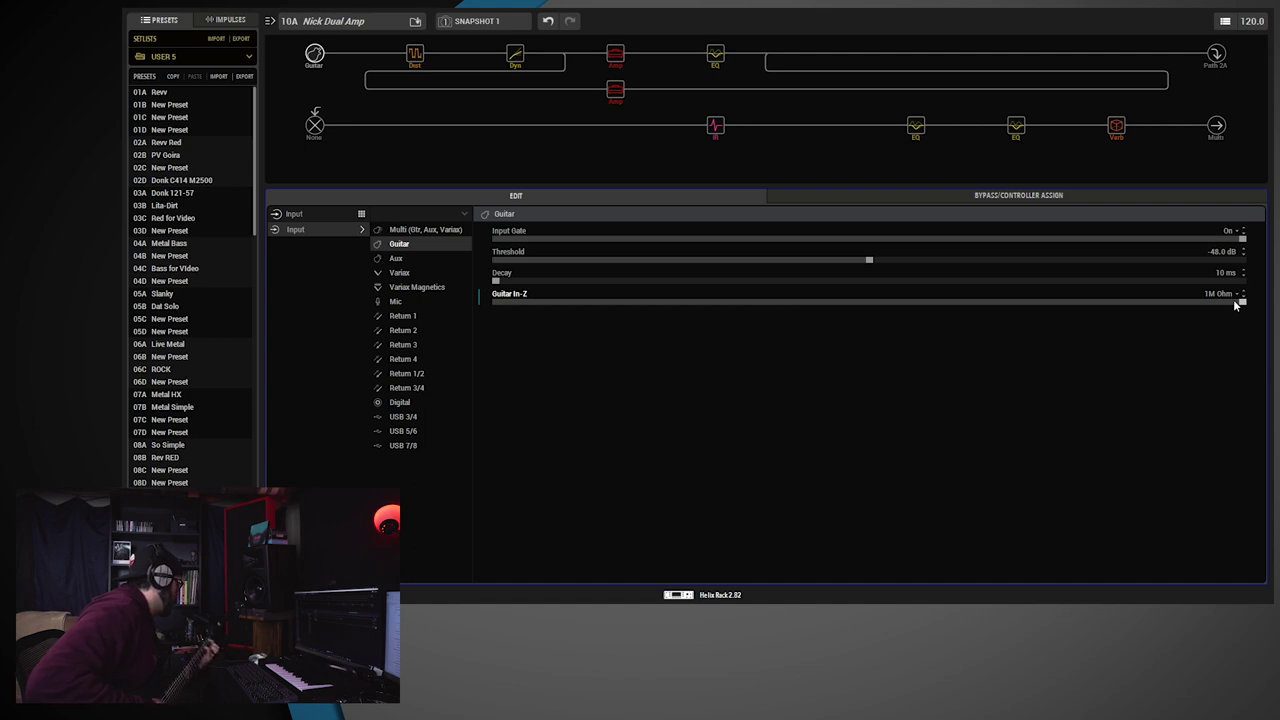
Switch Guitar In-Z between Auto and 1M Ohm, then lower it to 10k Ohm
{"action": "left_click", "coordinate": [497, 303]}
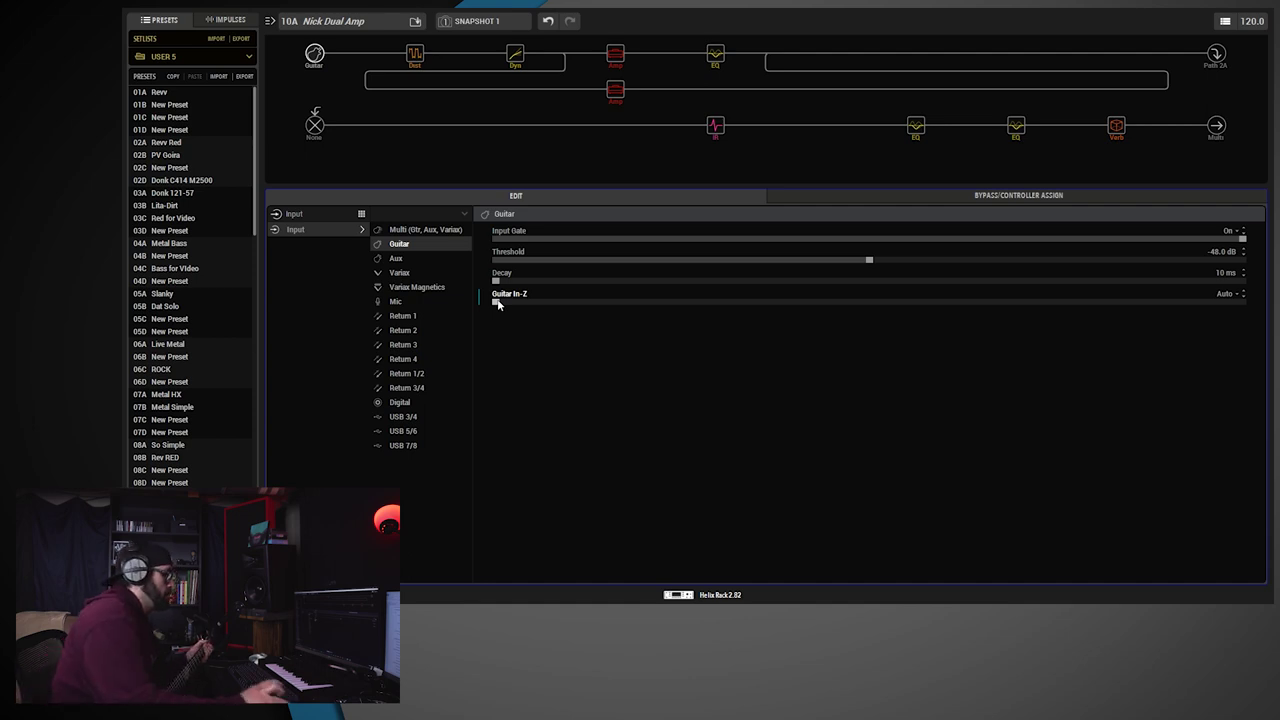
{"action": "left_click", "coordinate": [1240, 304]}
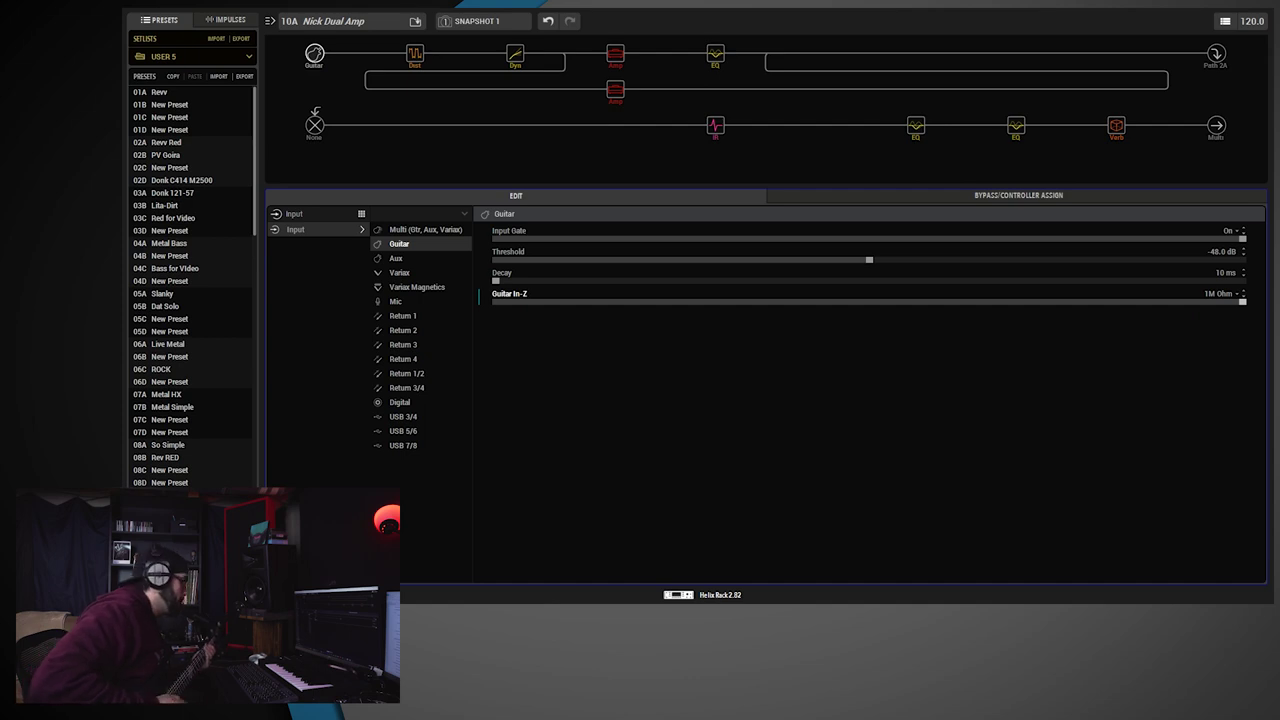
{"action": "left_click", "coordinate": [535, 300]}
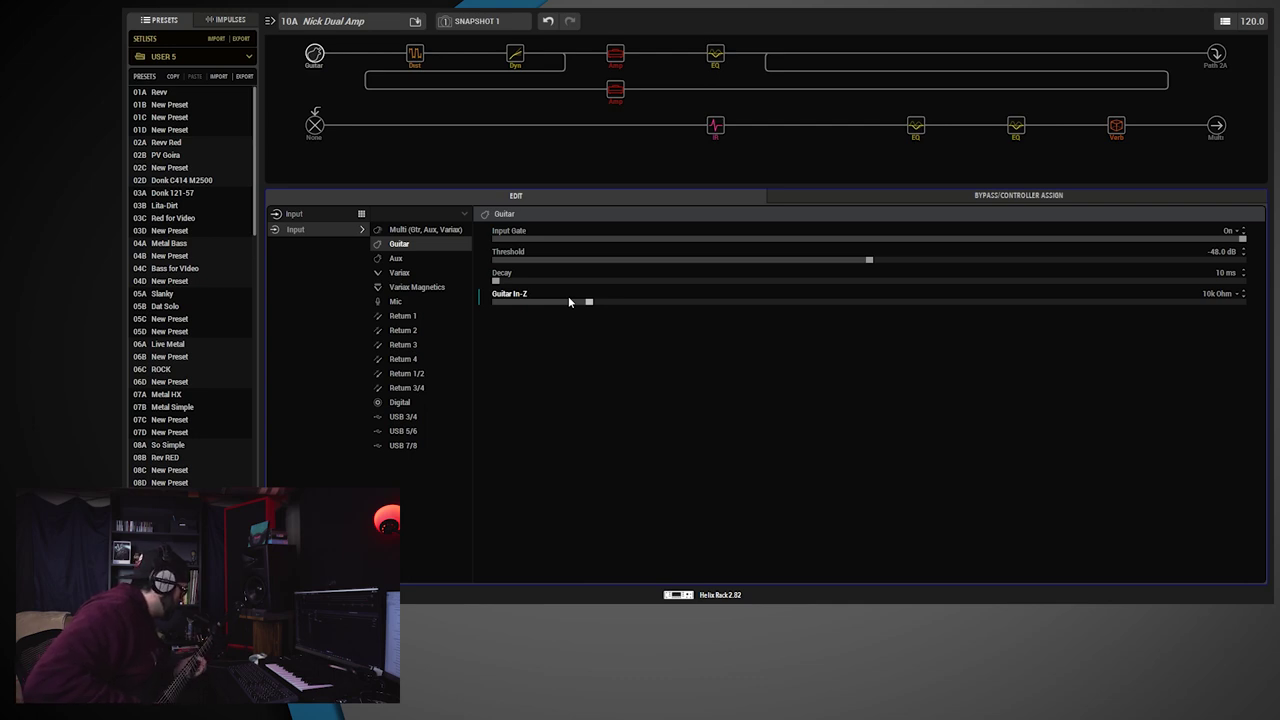
Raise Guitar In-Z from 10k Ohm back up to 1M Ohm
{"action": "left_click_drag", "start_coordinate": [589, 301], "coordinate": [1242, 301]}
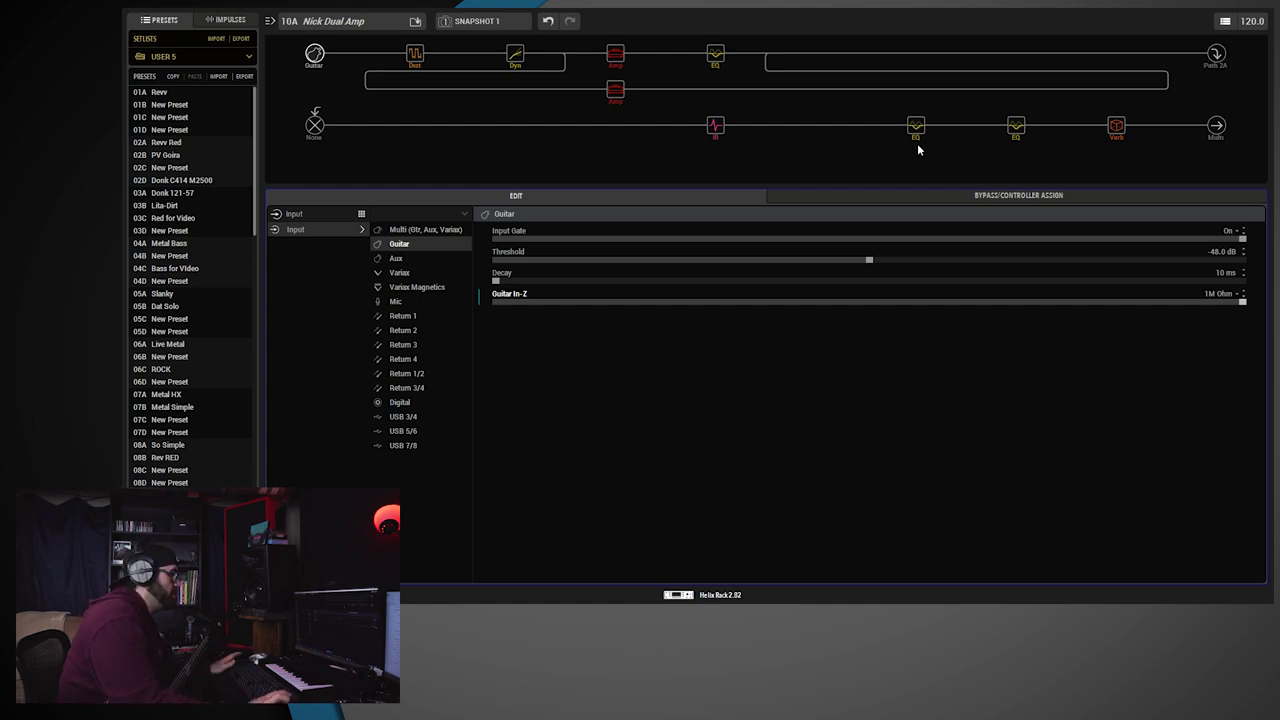
Compare the Low/High Shelf EQ (-0.5 dB at 200 Hz, +1.0 dB at 5.0 kHz) with the Tilt EQ, then bypass the shelf EQ
{"action": "mouse_move", "coordinate": [916, 128]}
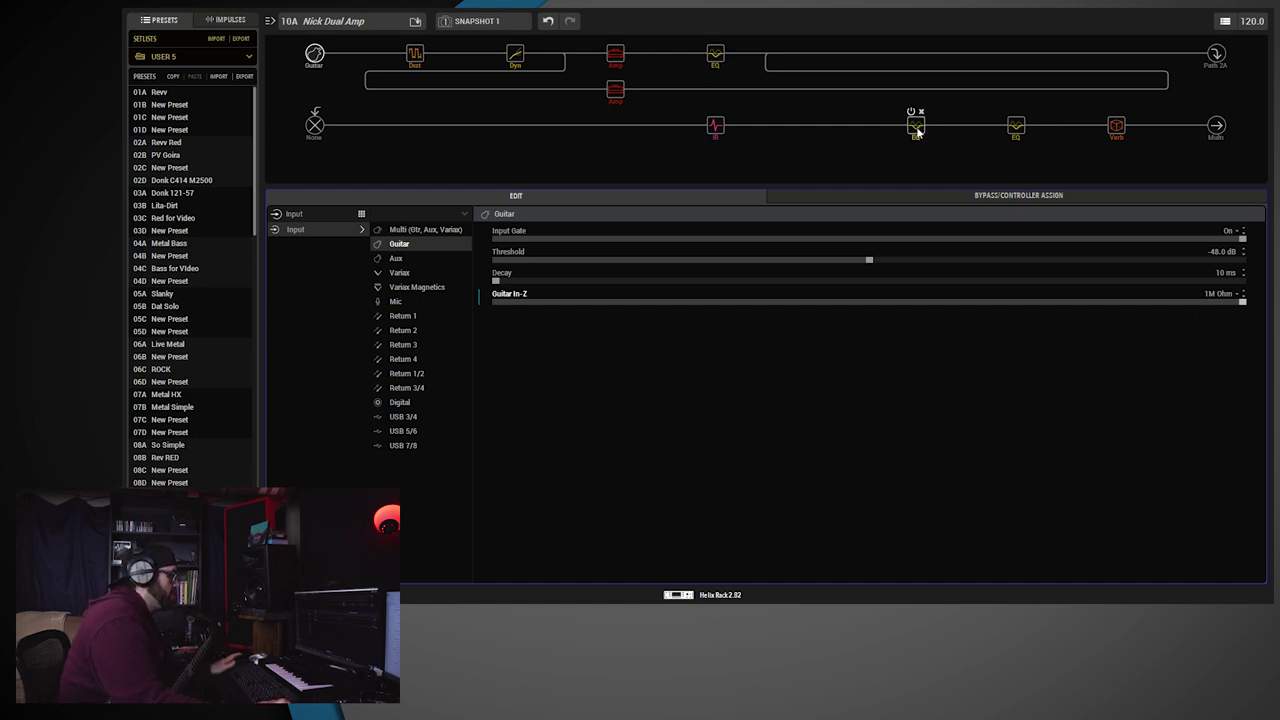
{"action": "left_click", "coordinate": [916, 126]}
{"action": "left_click", "coordinate": [1016, 126]}
{"action": "left_click", "coordinate": [916, 128]}
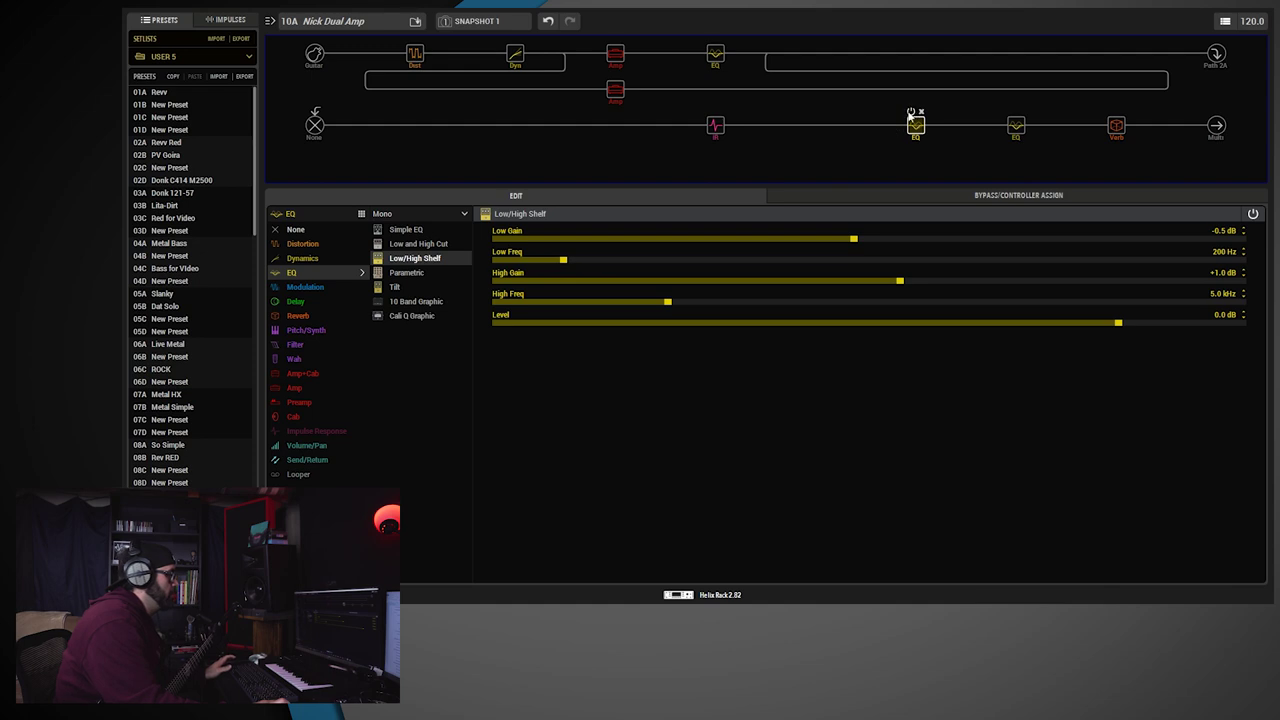
{"action": "left_click", "coordinate": [910, 112]}
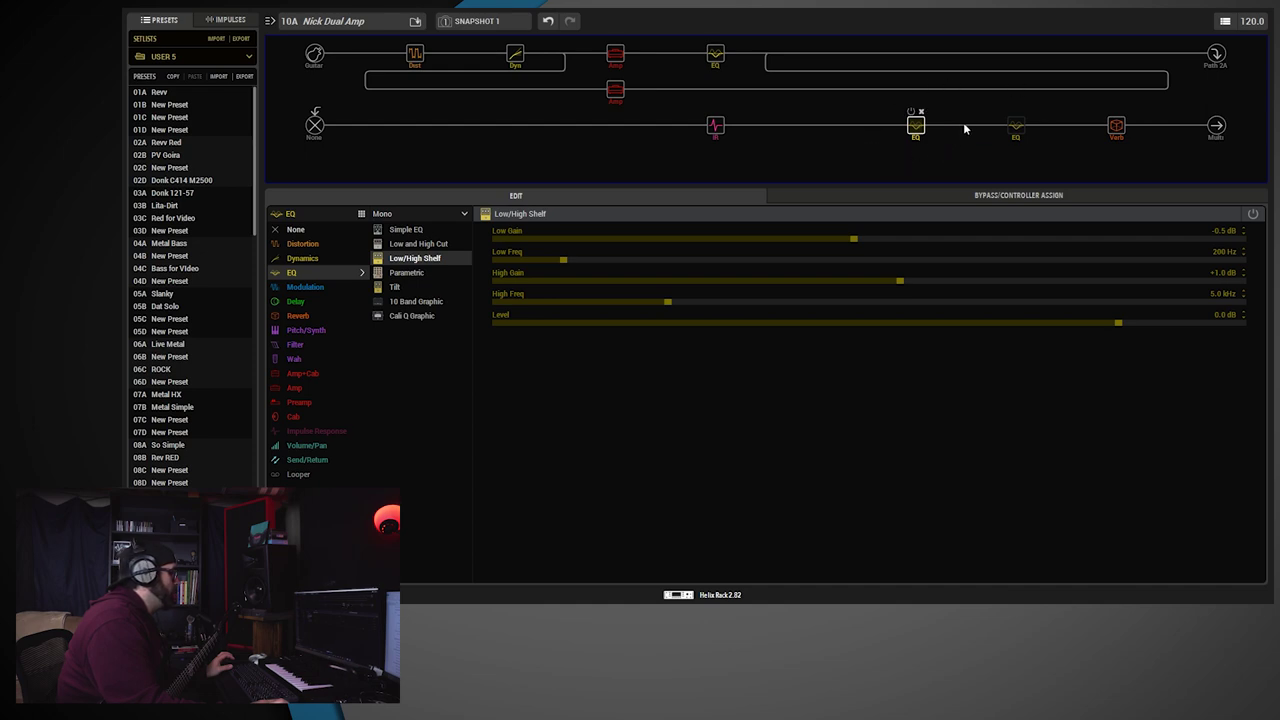
{"action": "left_click", "coordinate": [910, 111]}
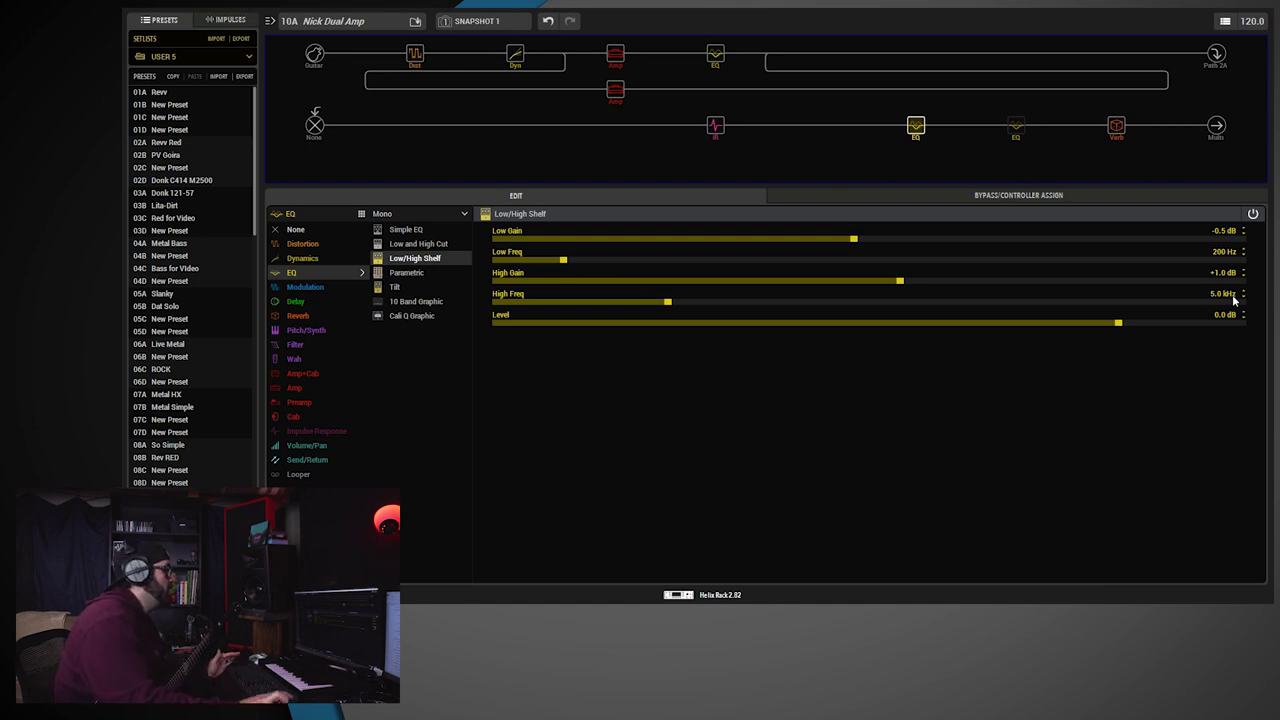
Bypass and re-enable the Low/High Shelf EQ, then show the Tilt EQ's Bright 4 settings
{"action": "left_click", "coordinate": [910, 112]}
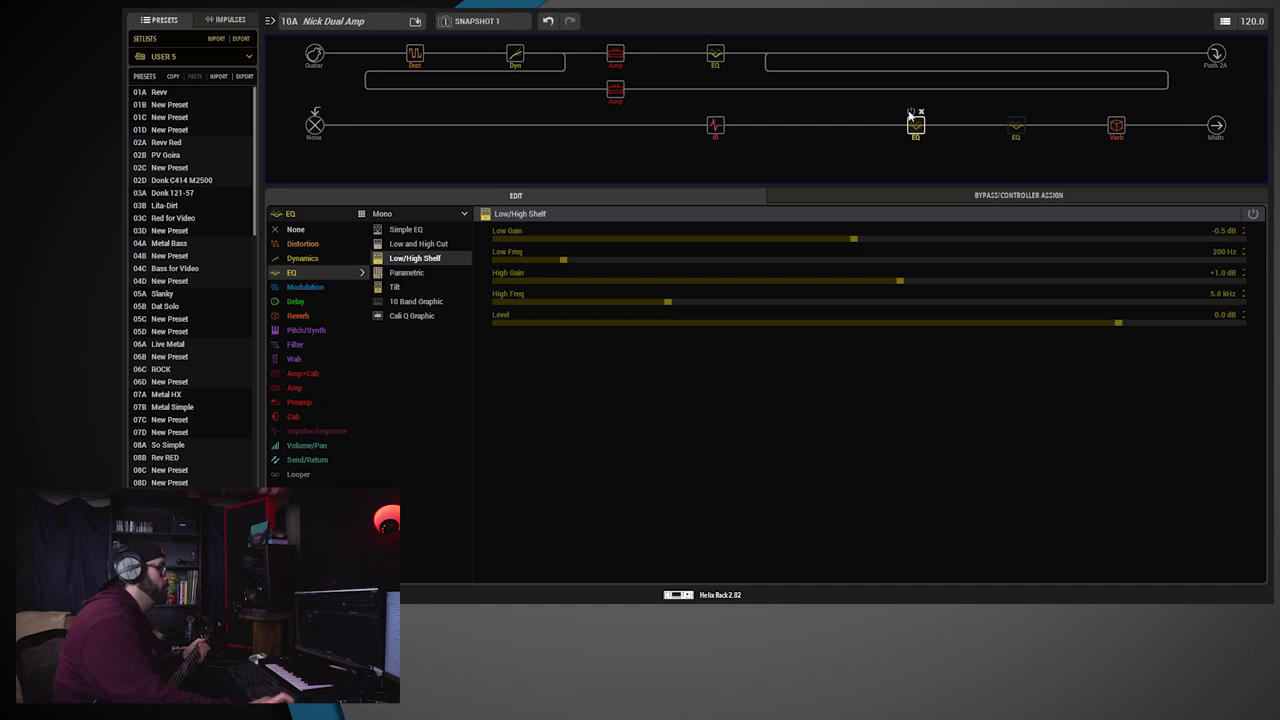
{"action": "left_click", "coordinate": [910, 113]}
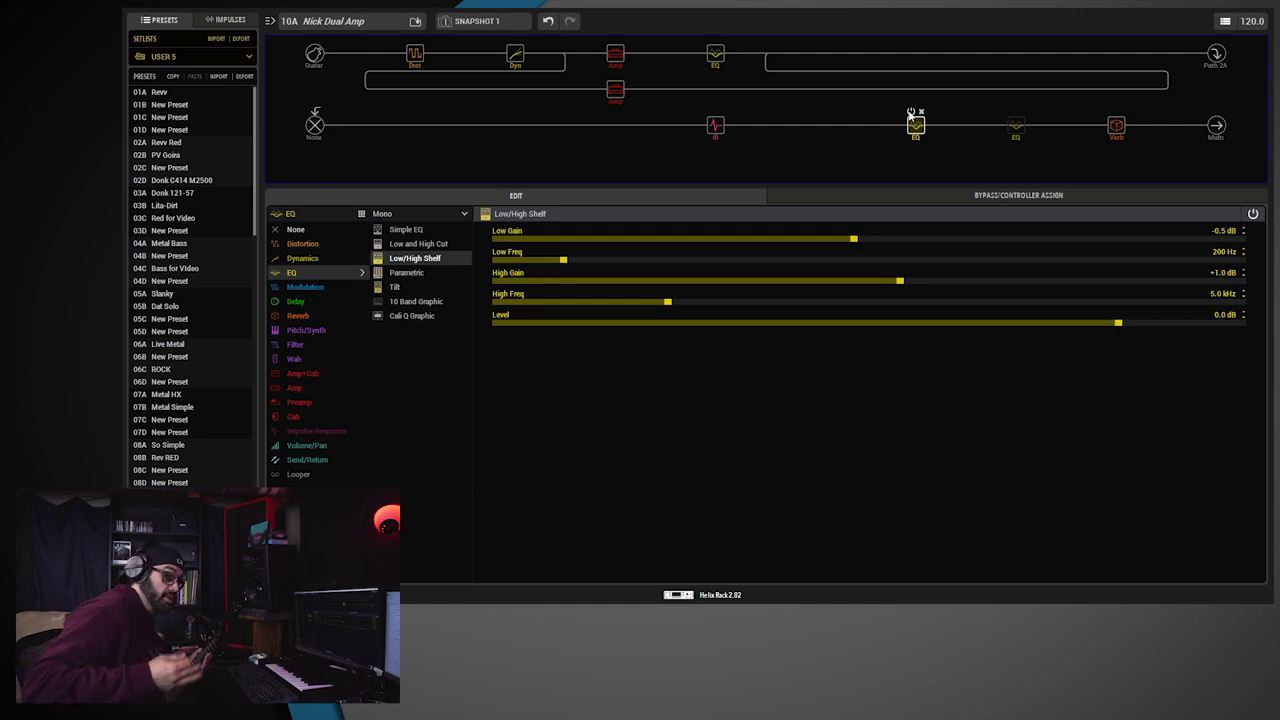
{"action": "left_click", "coordinate": [1017, 128]}
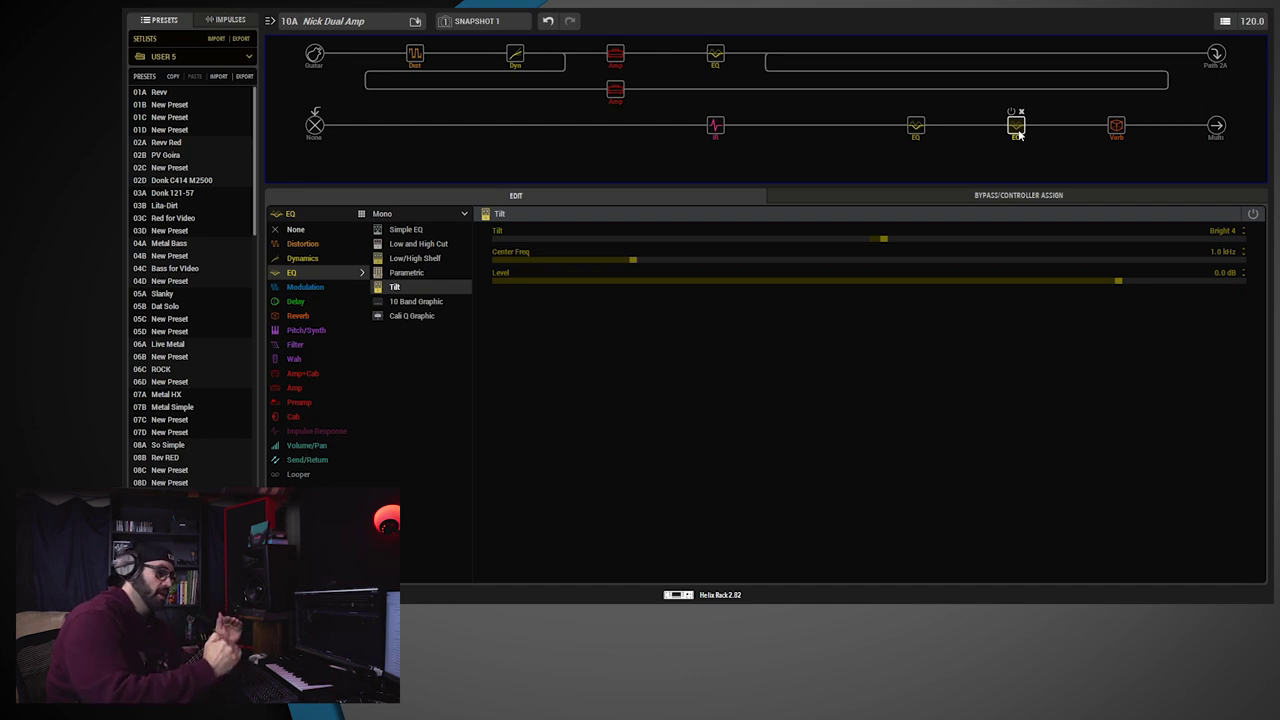
{"action": "left_click", "coordinate": [1011, 111]}
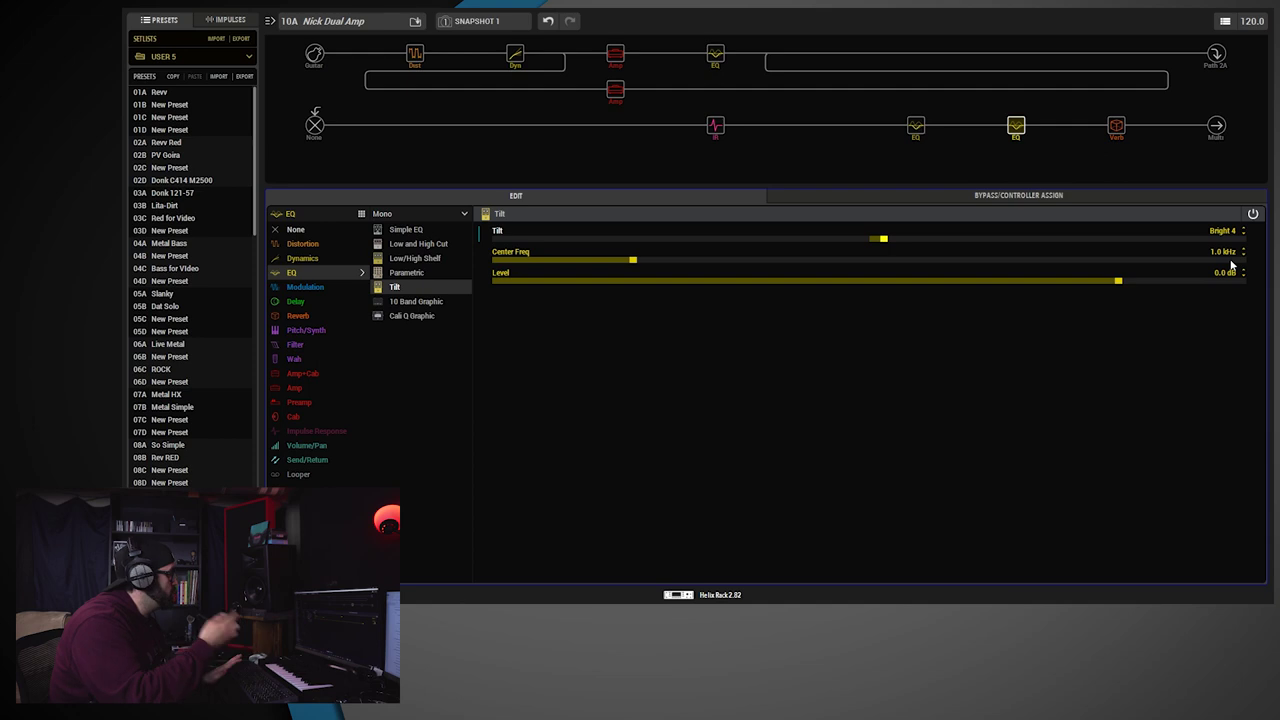
{"action": "left_click", "coordinate": [1011, 113]}
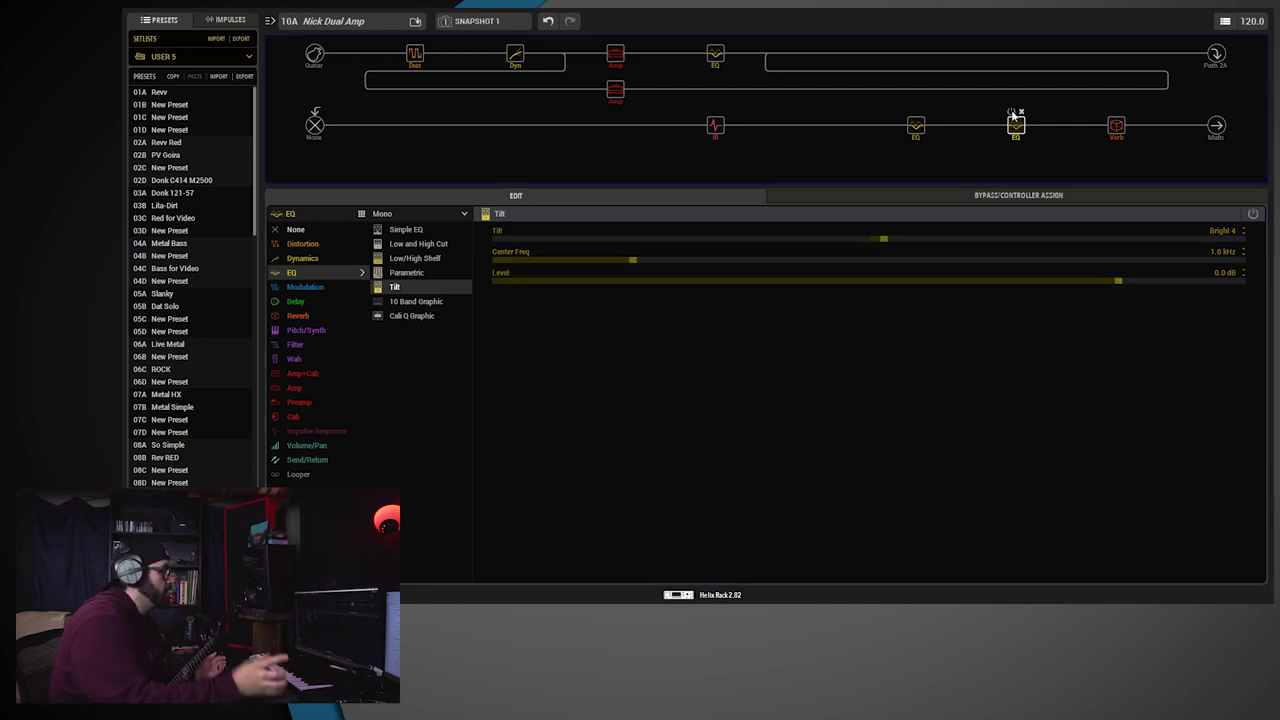
Toggle the Low/High Shelf EQ off and back on, then reselect the Tilt EQ block
{"action": "left_click", "coordinate": [912, 121]}
{"action": "left_click", "coordinate": [910, 112]}
{"action": "left_click", "coordinate": [910, 112]}
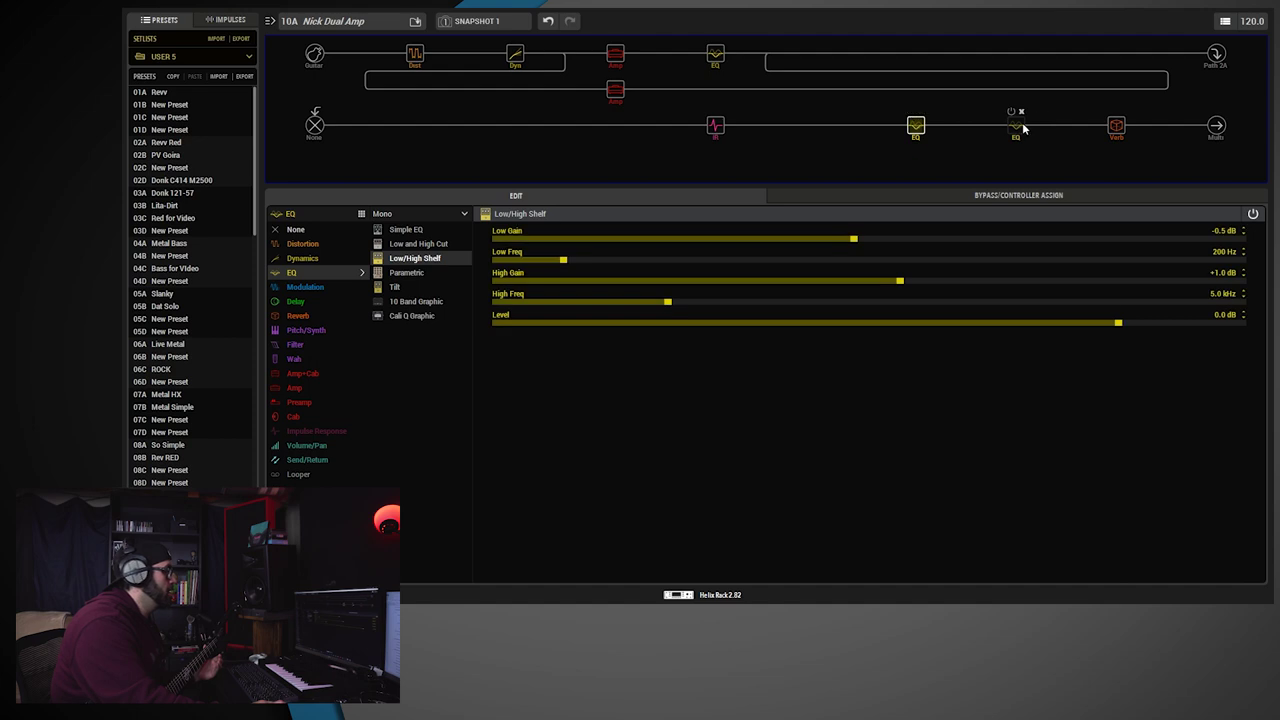
{"action": "left_click", "coordinate": [1022, 126]}
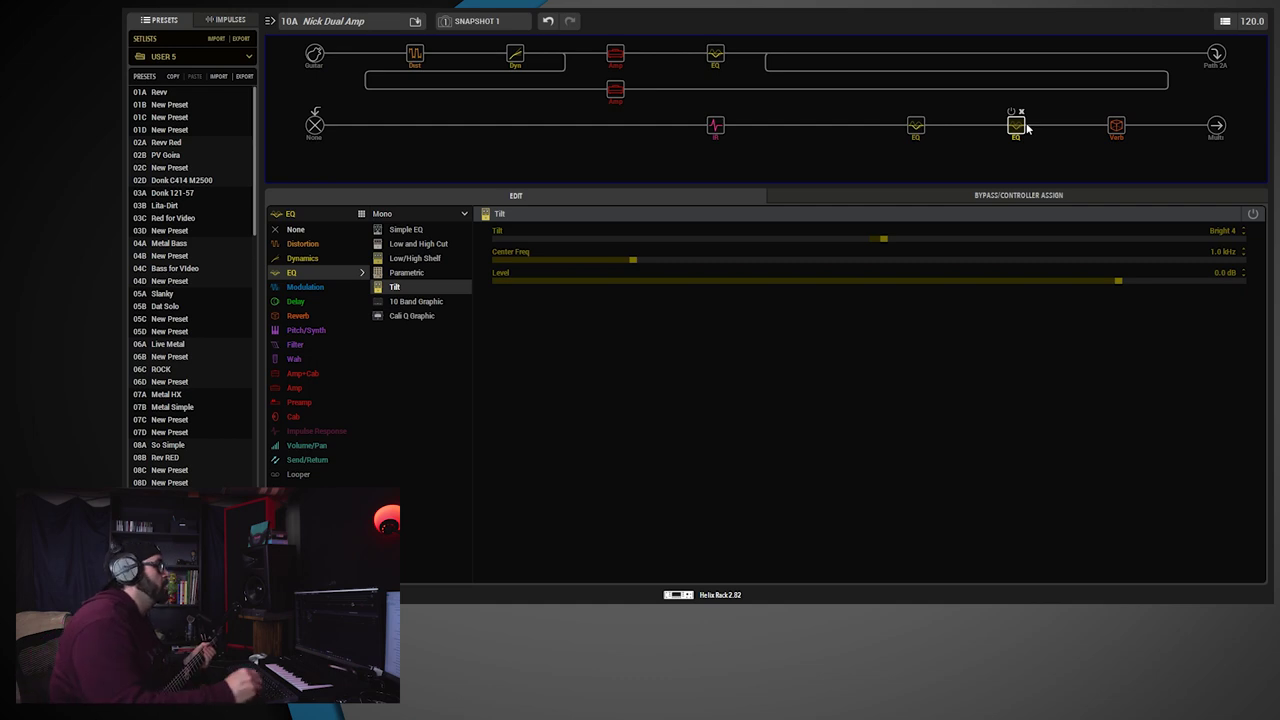
Switch the Tilt EQ back on and alternate between both EQ blocks, ending on Tilt's settings
{"action": "left_click", "coordinate": [1011, 111]}
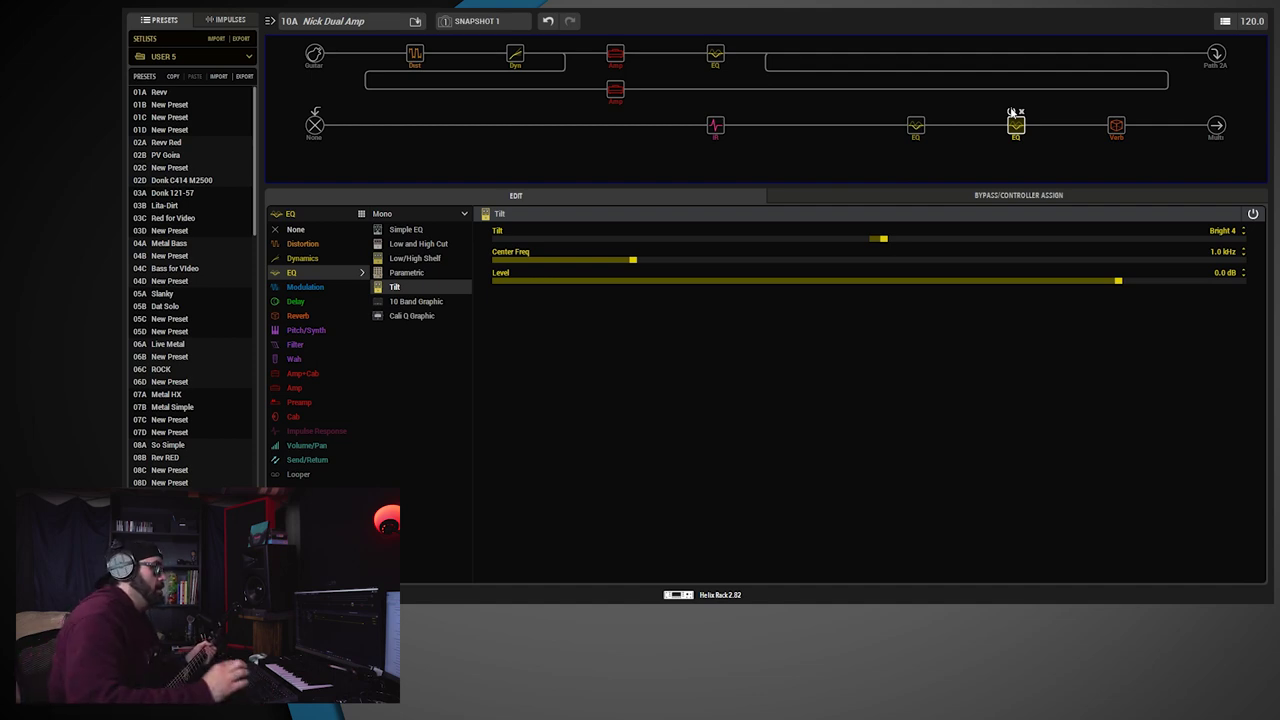
{"action": "left_click", "coordinate": [916, 125]}
{"action": "left_click", "coordinate": [1014, 127]}
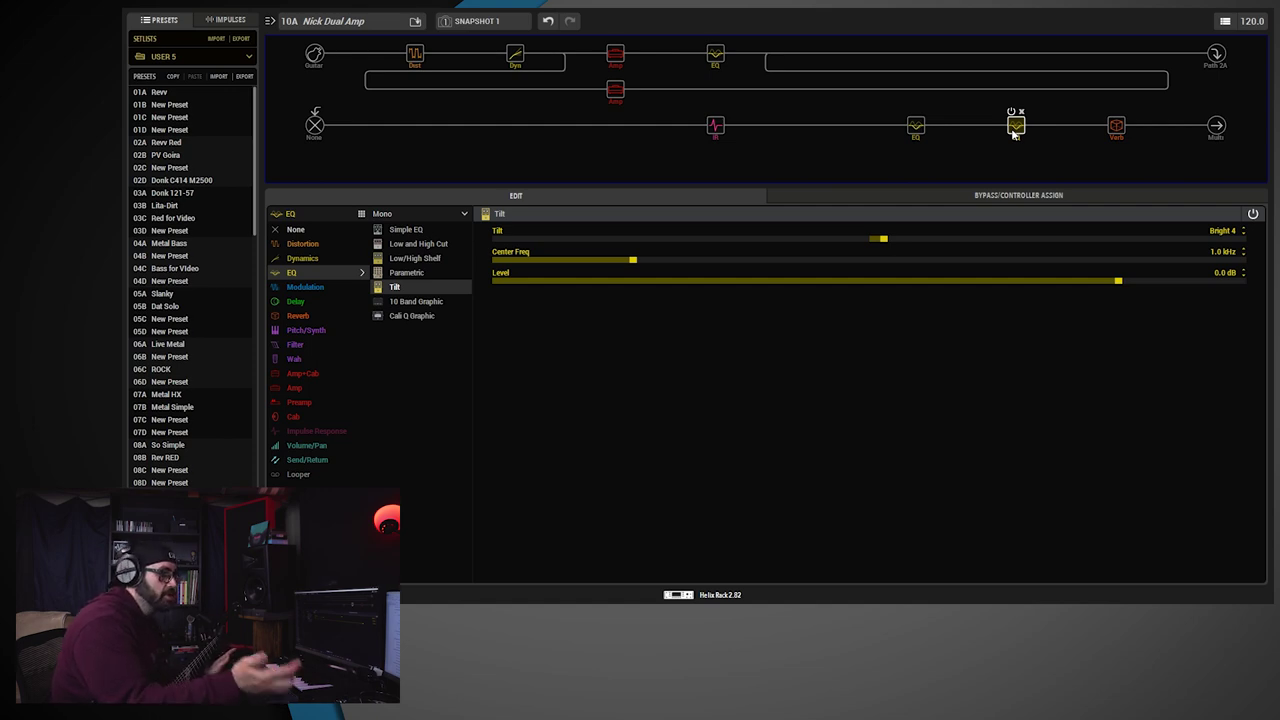
{"action": "left_click", "coordinate": [916, 134]}
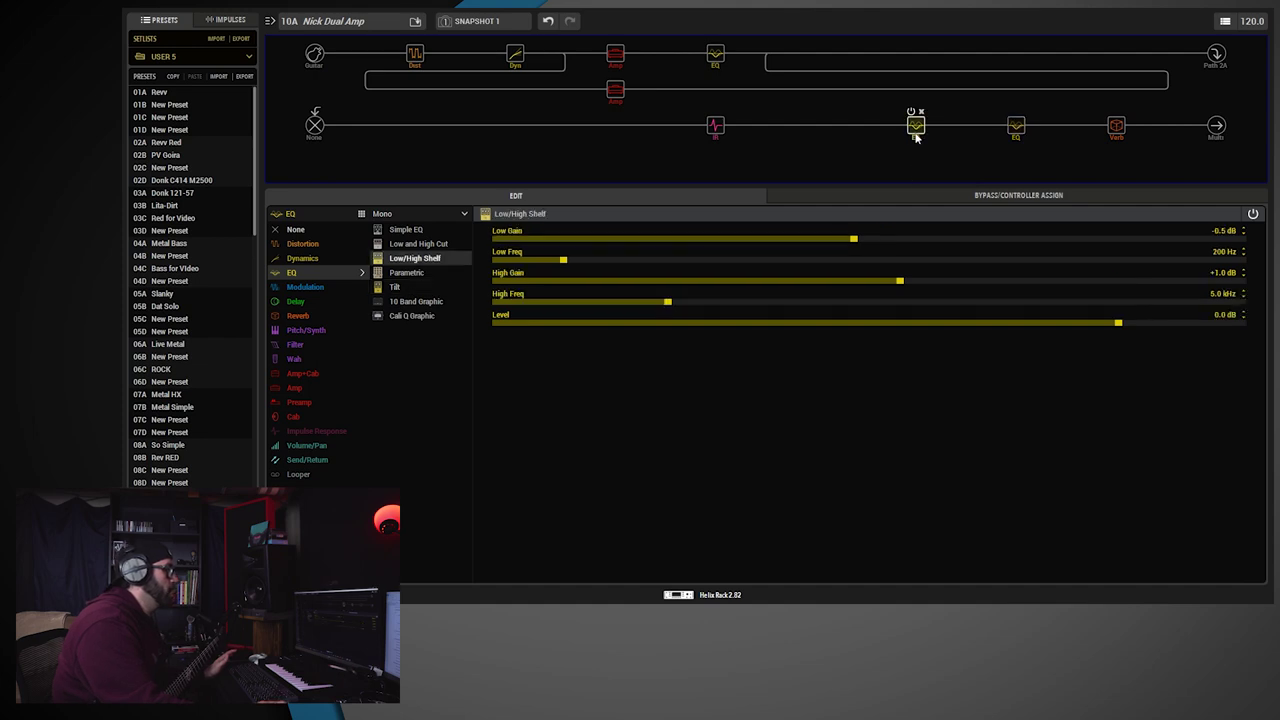
{"action": "left_click", "coordinate": [1016, 125]}
{"action": "left_click", "coordinate": [917, 127]}
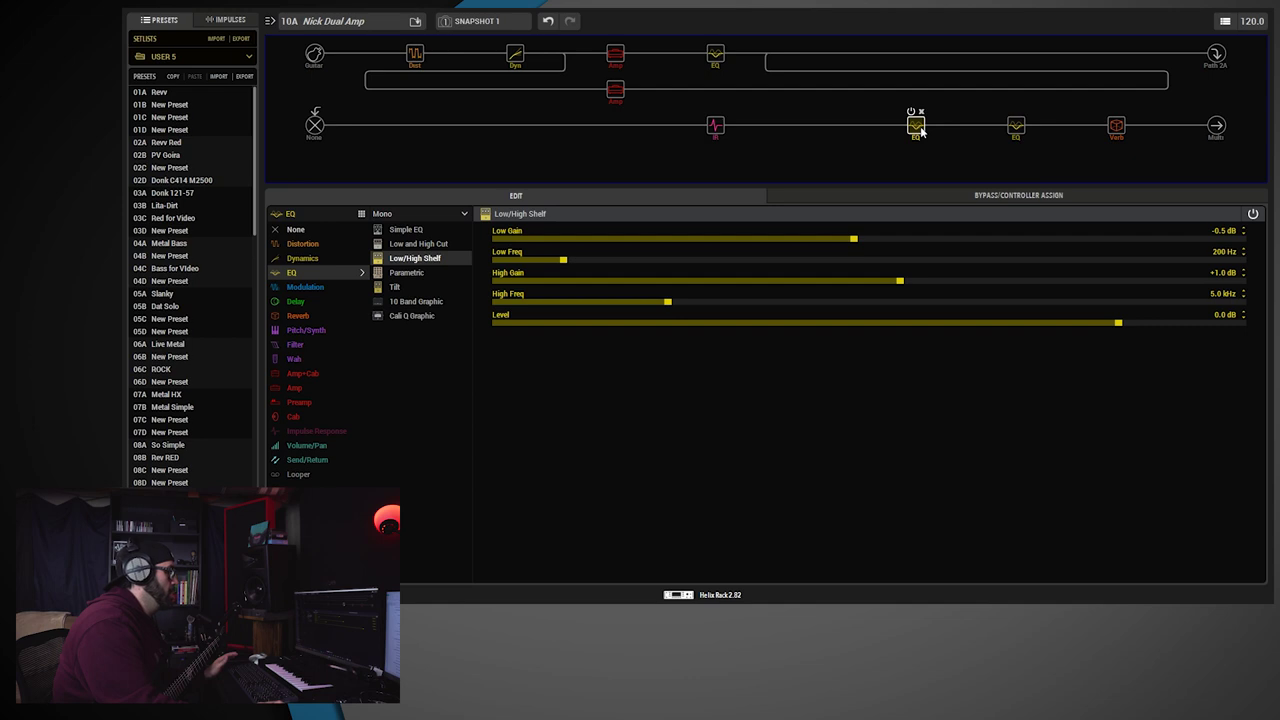
{"action": "left_click", "coordinate": [1016, 125]}
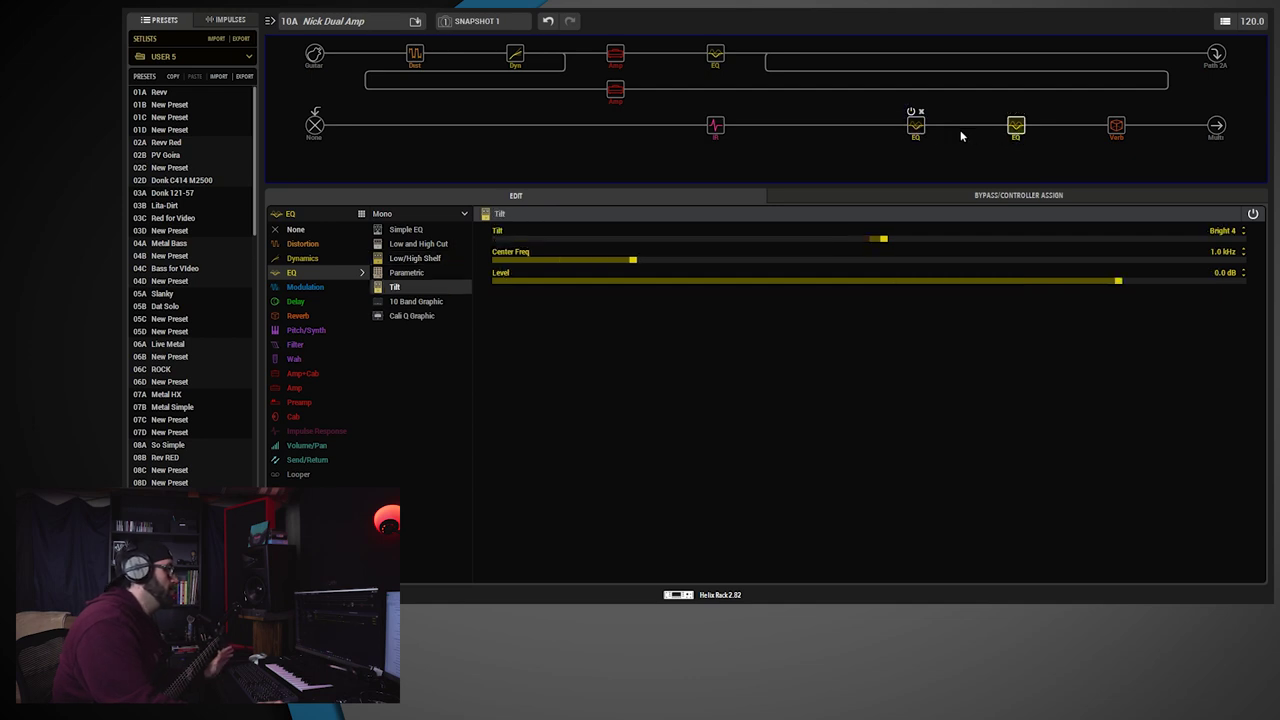
Switch the Nick Dual Amp preset from Snapshot 1 to Snapshot 2
{"action": "left_click", "coordinate": [510, 21]}
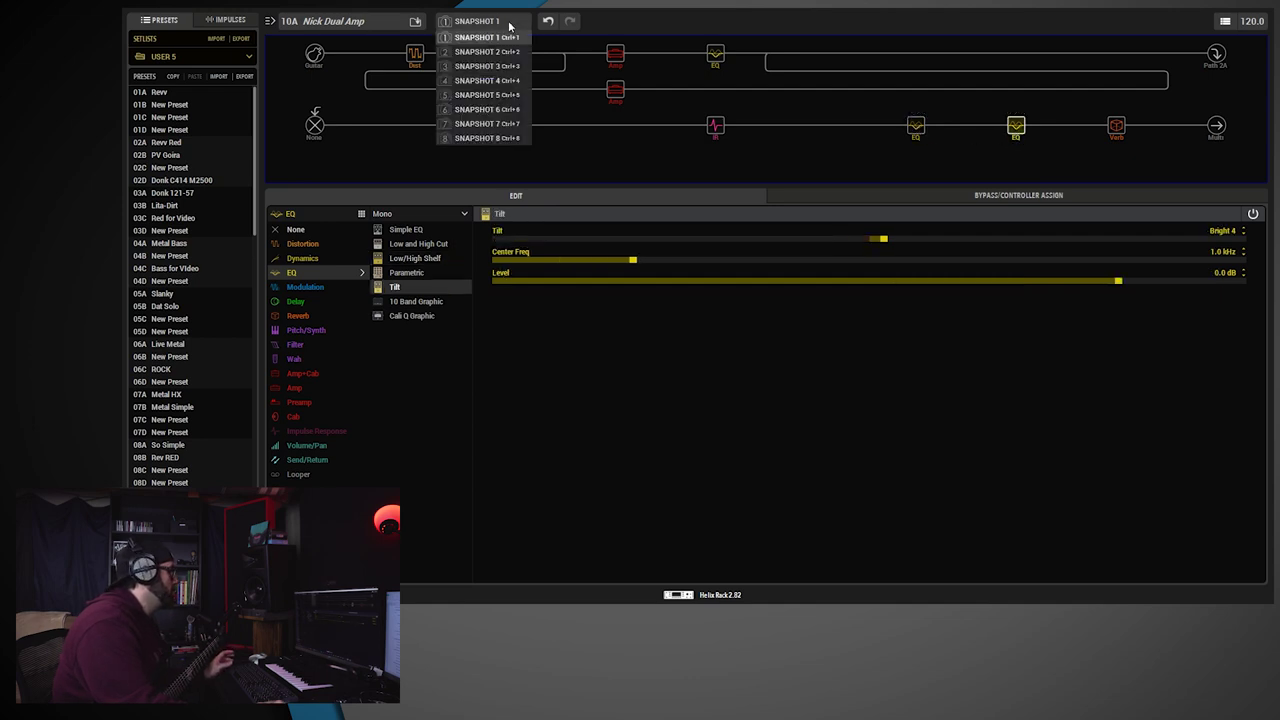
{"action": "left_click", "coordinate": [520, 53]}
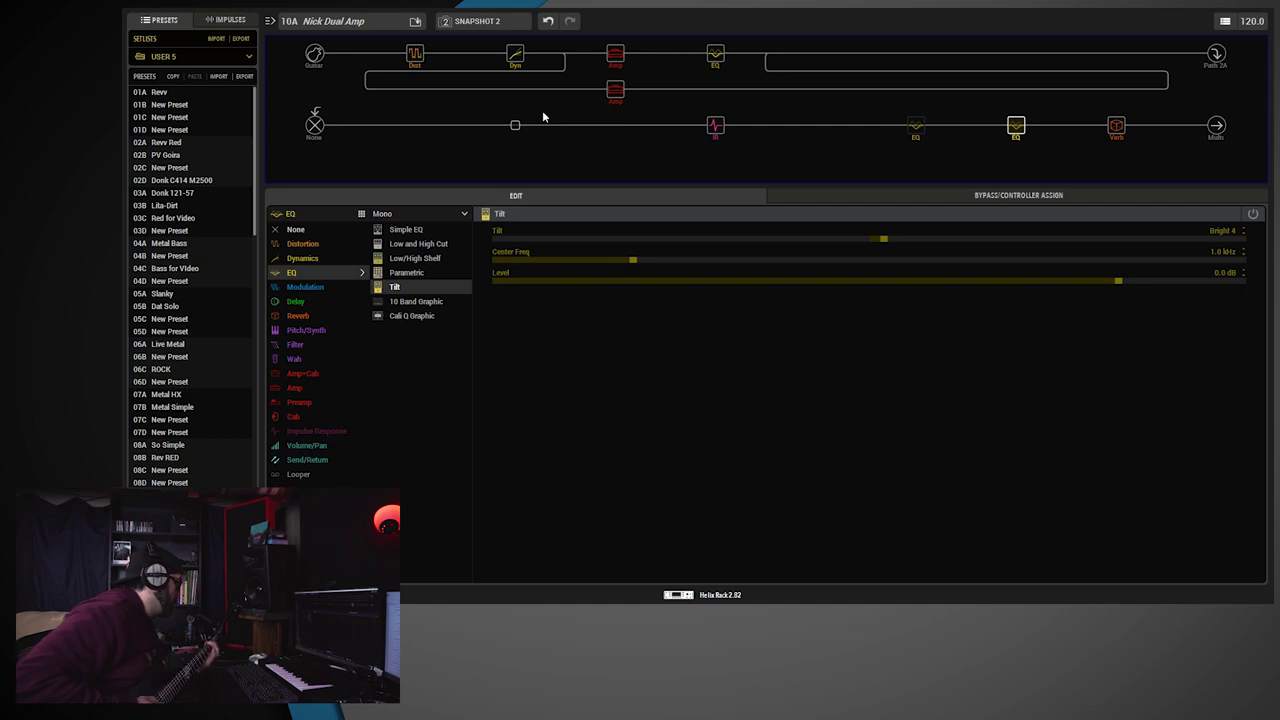
Return to Snapshot 1 and show the IR 2048 block (90 Hz low cut, 14.0 kHz high cut, -18.0 dB)
{"action": "left_click", "coordinate": [477, 21]}
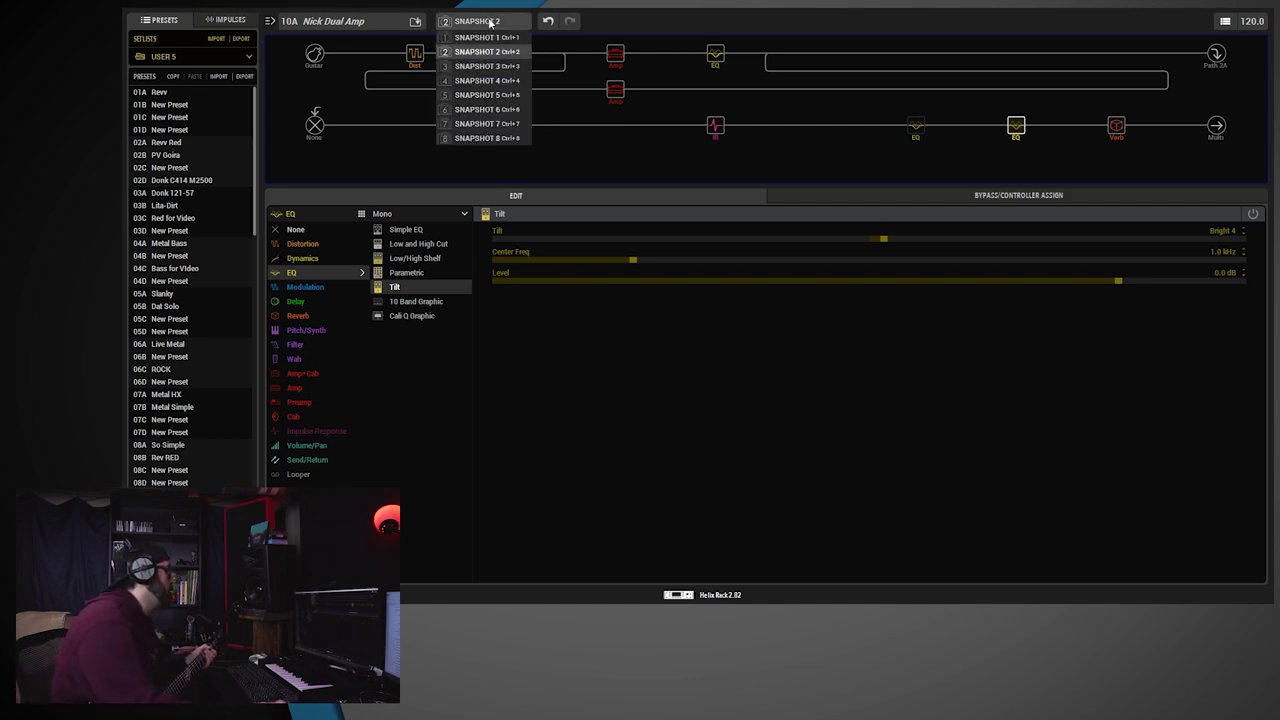
{"action": "left_click", "coordinate": [480, 24]}
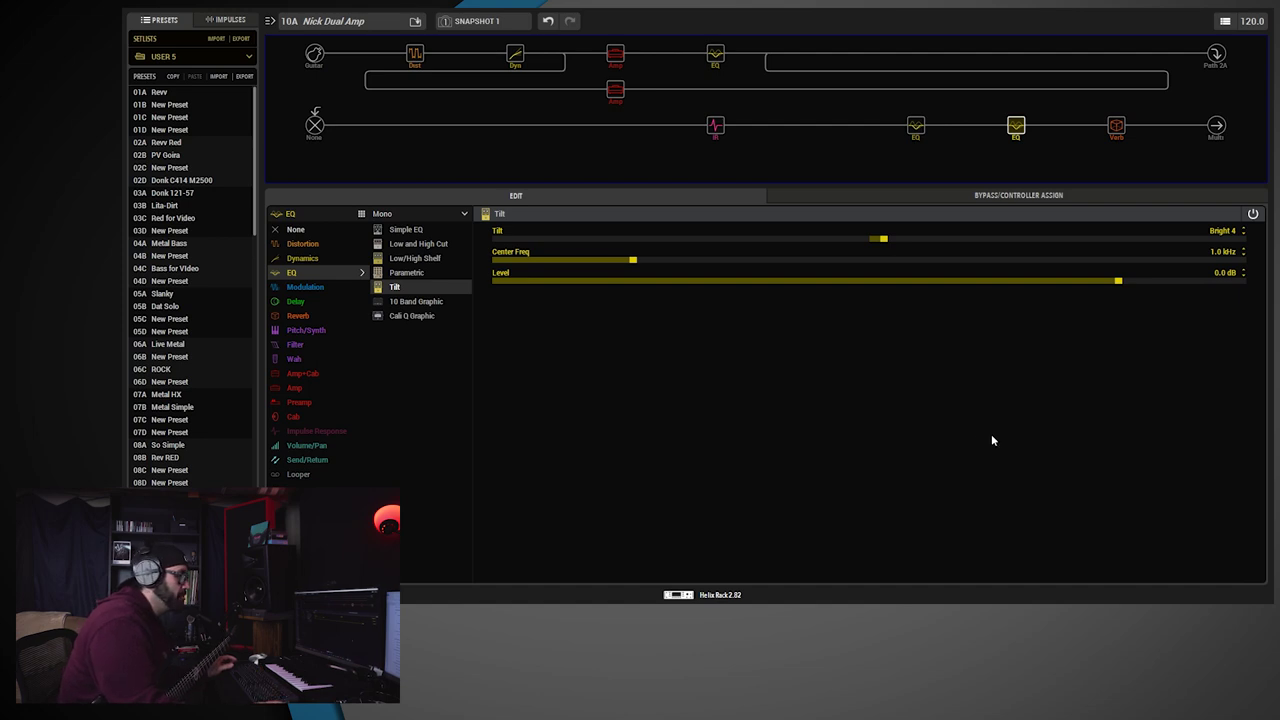
{"action": "left_click", "coordinate": [715, 125]}
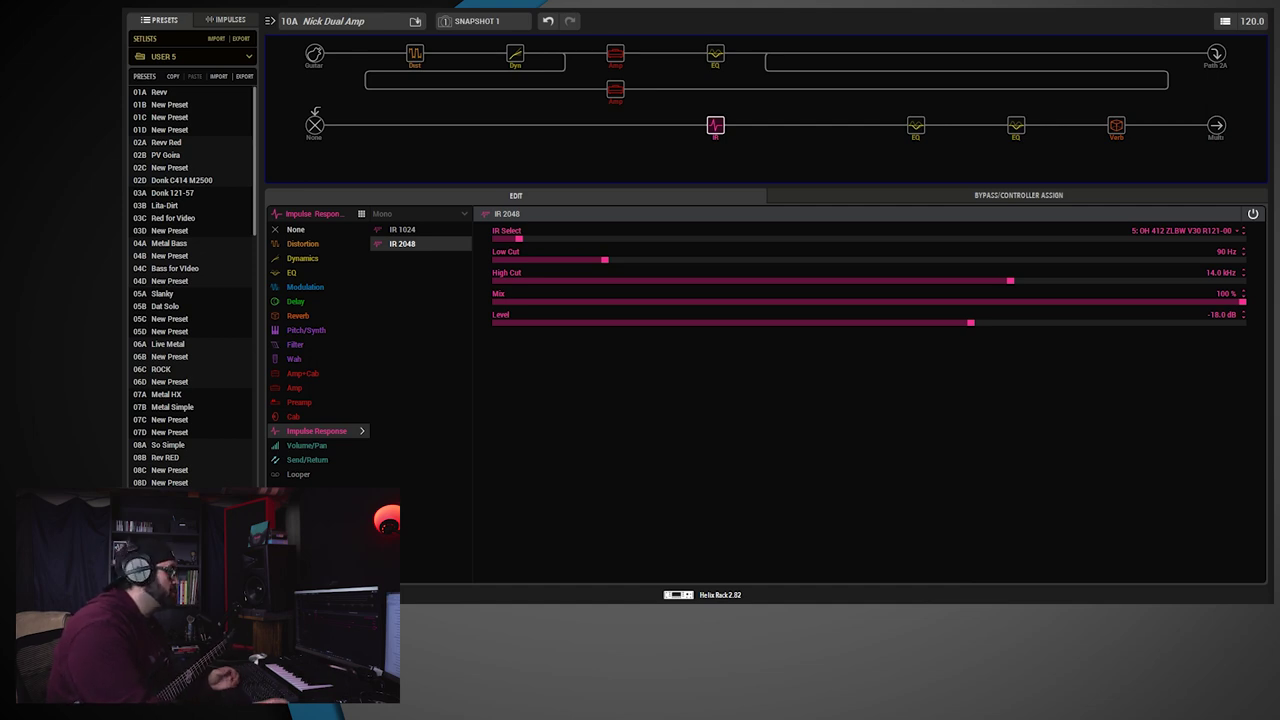
Open the IR 2048 block's impulse response list, currently on 5: OH 412 ZLBW V30 R121-00
{"action": "mouse_move", "coordinate": [726, 128]}
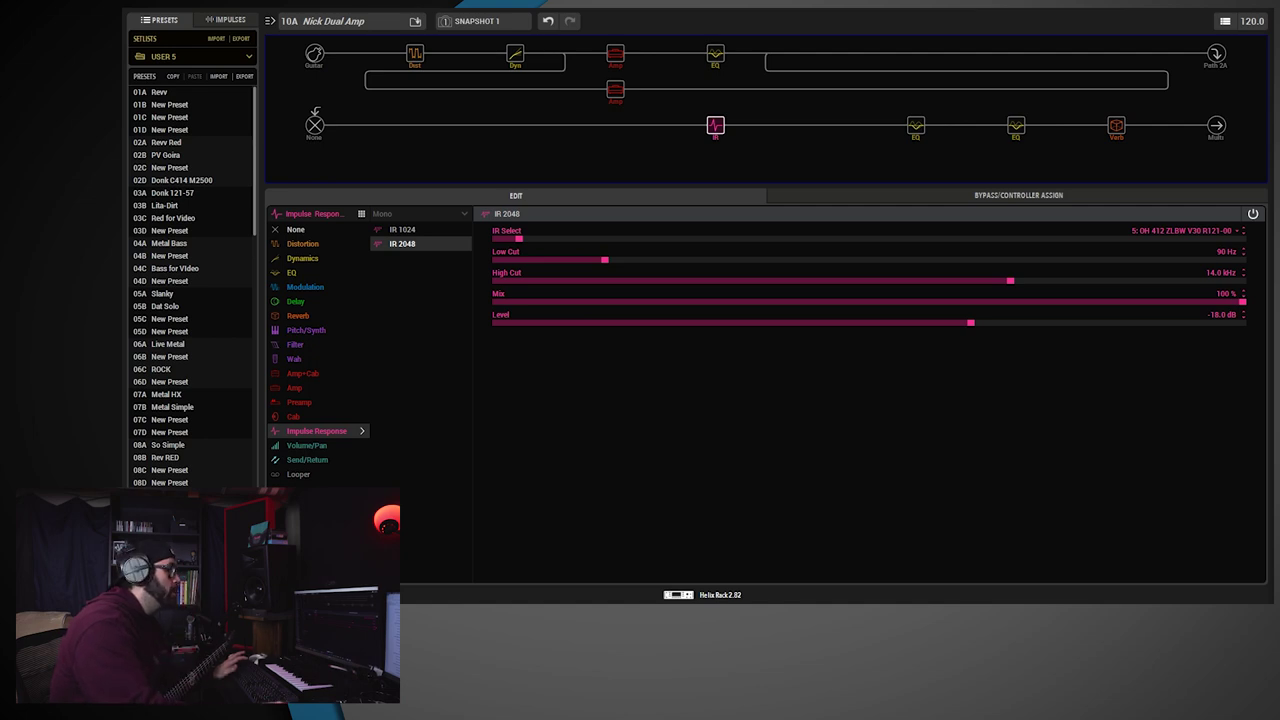
{"action": "left_click", "coordinate": [1214, 232]}
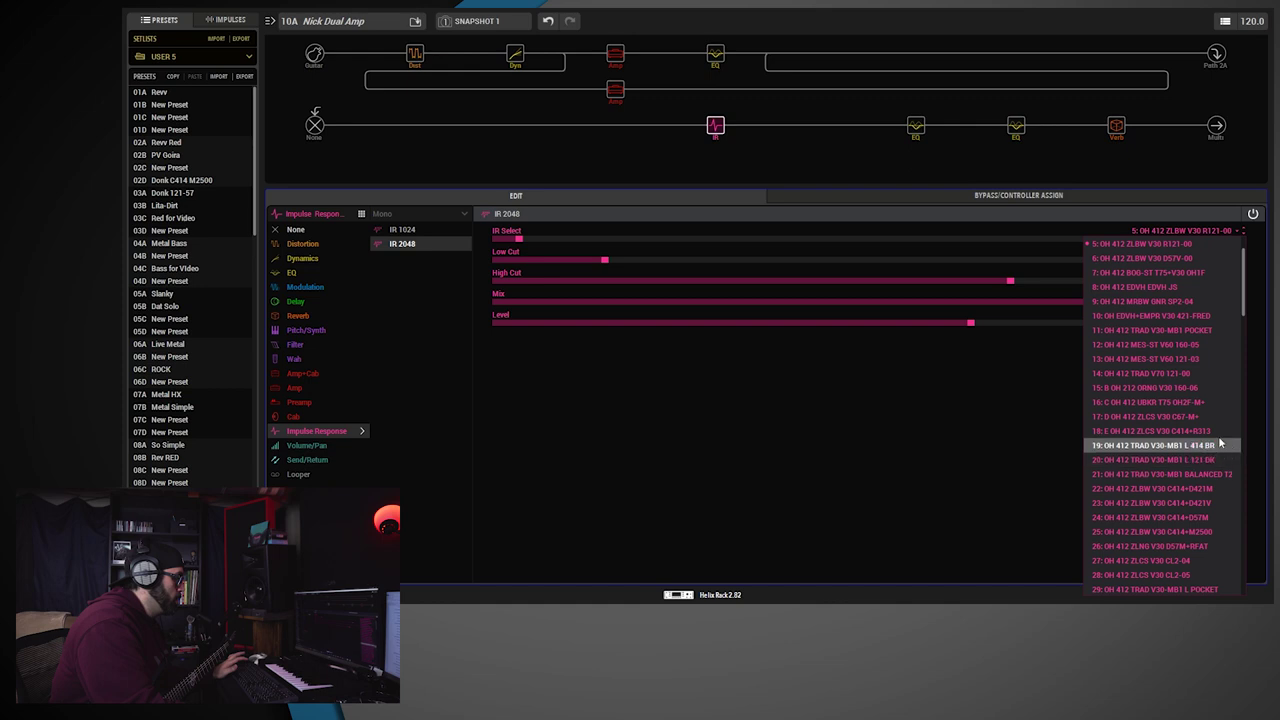
Load impulse 14: OH 412 TRAD V70 121-00 and switch the High Cut Off
{"action": "left_click", "coordinate": [1219, 374]}
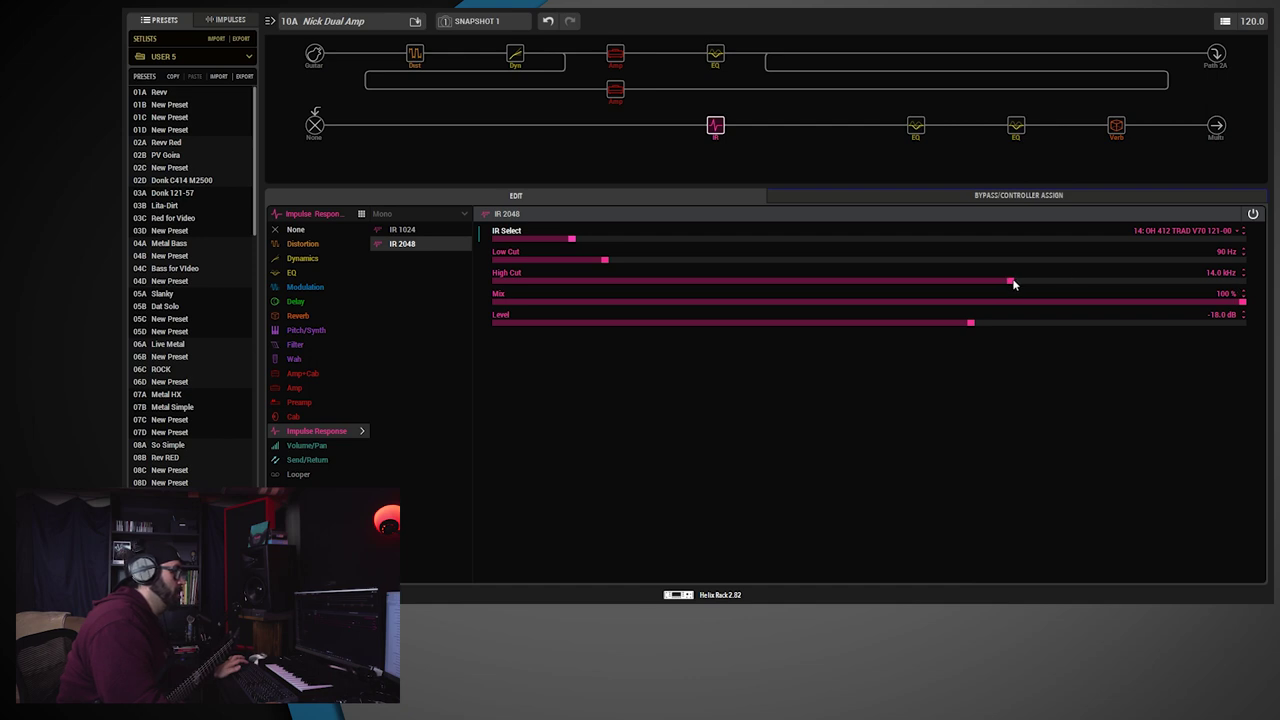
{"action": "left_click_drag", "start_coordinate": [1015, 281], "coordinate": [1245, 280]}
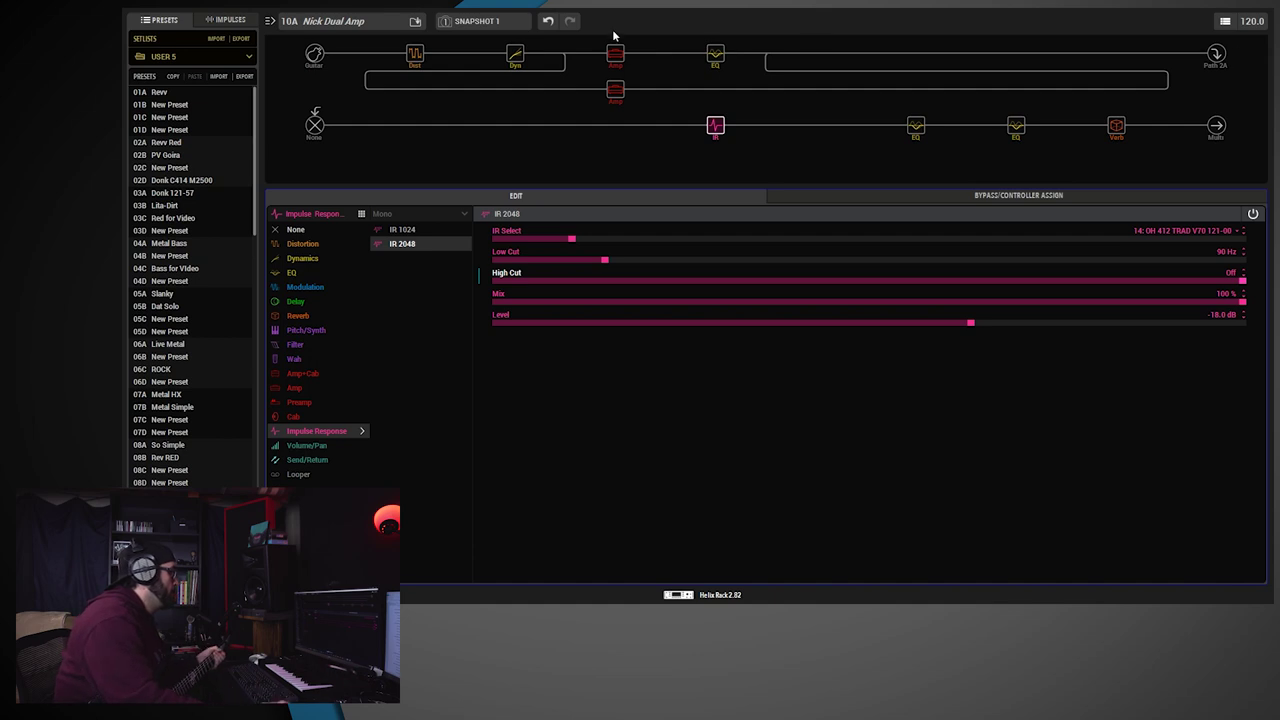
Undo the High Cut back to 14.0 kHz, then step to impulse 15, OH 212 ORNG V30
{"action": "left_click", "coordinate": [548, 21]}
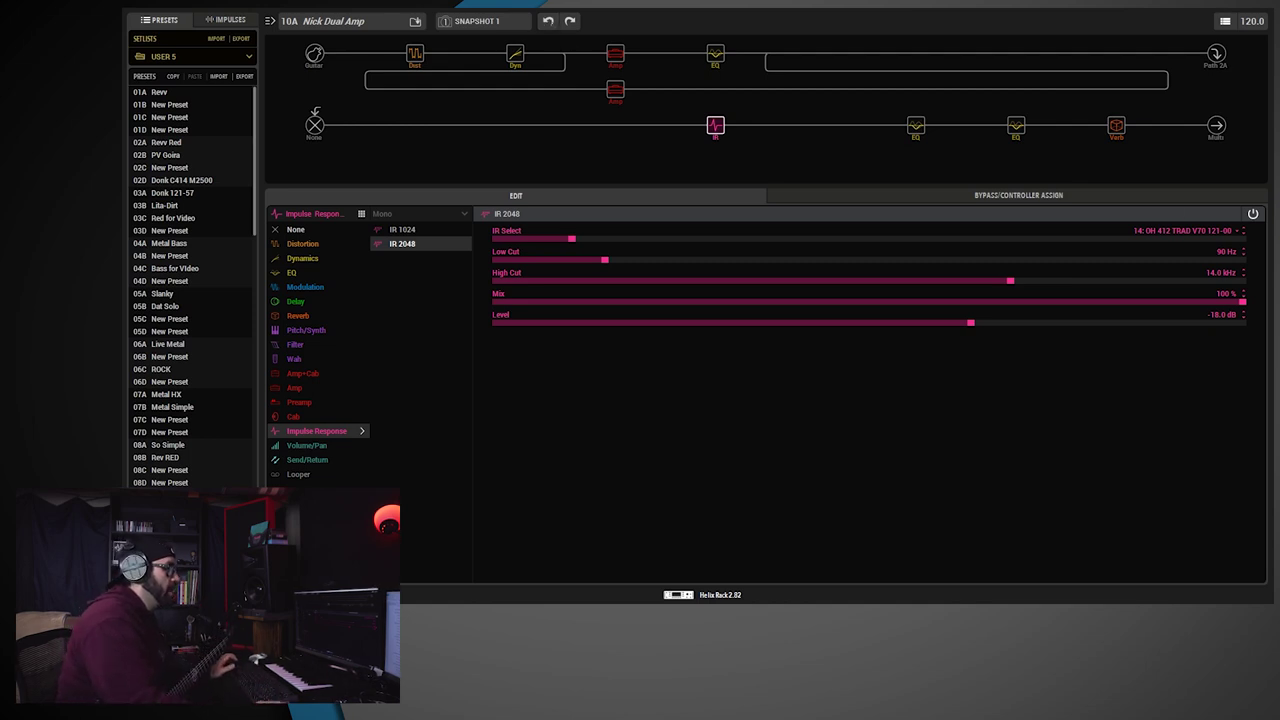
{"action": "left_click", "coordinate": [1245, 232]}
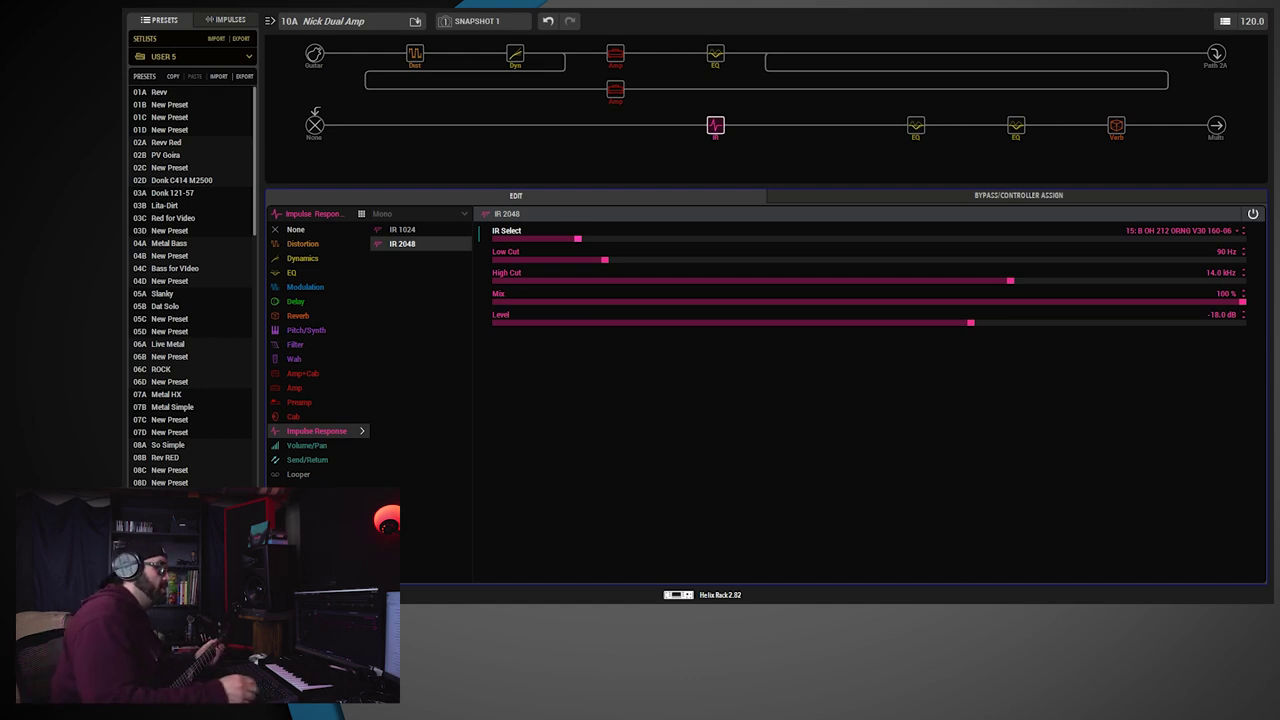
Switch High Cut Off on the OH 212 ORNG V30 impulse to compare
{"action": "left_click", "coordinate": [1242, 281]}
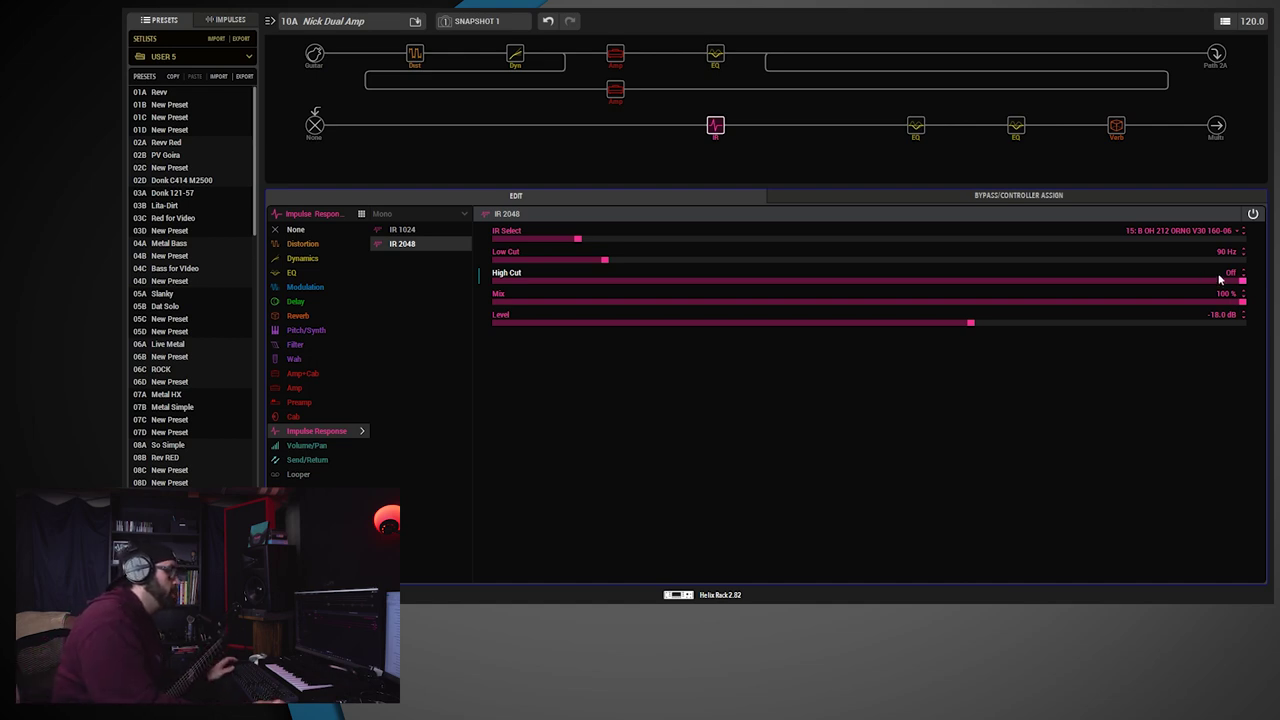
{"action": "left_click", "coordinate": [548, 22]}
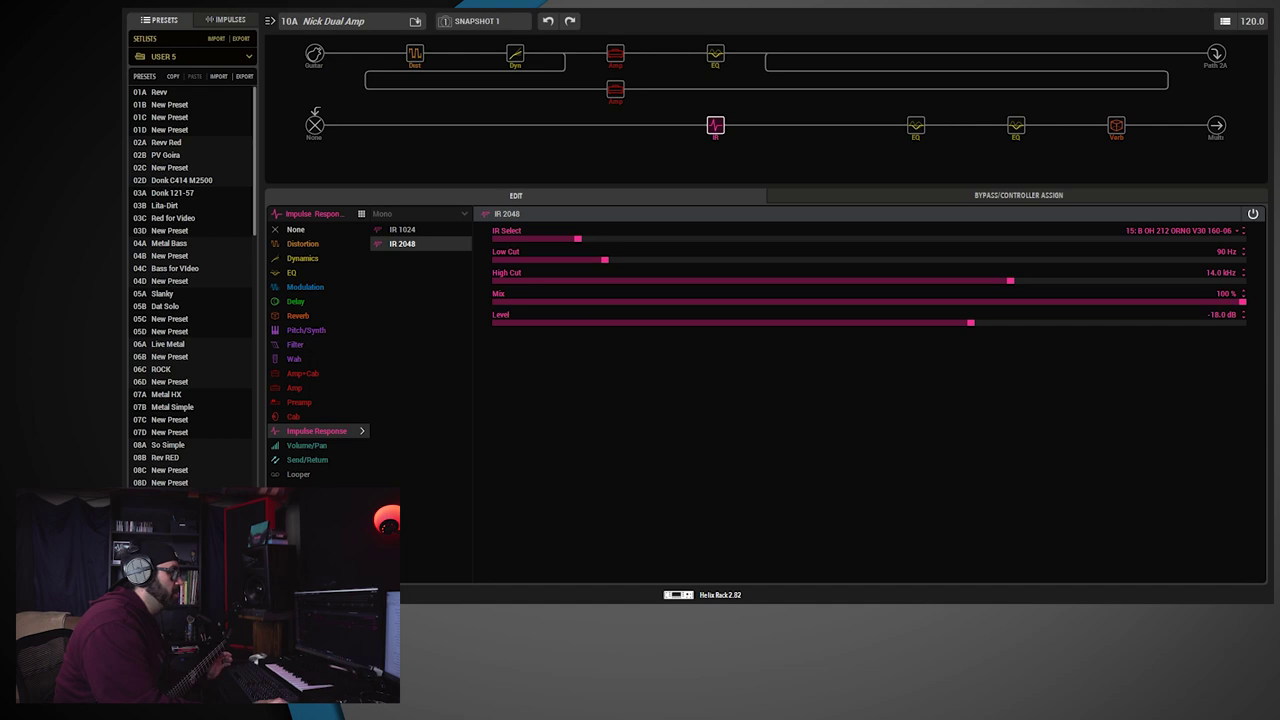
{"action": "left_click", "coordinate": [1243, 229]}
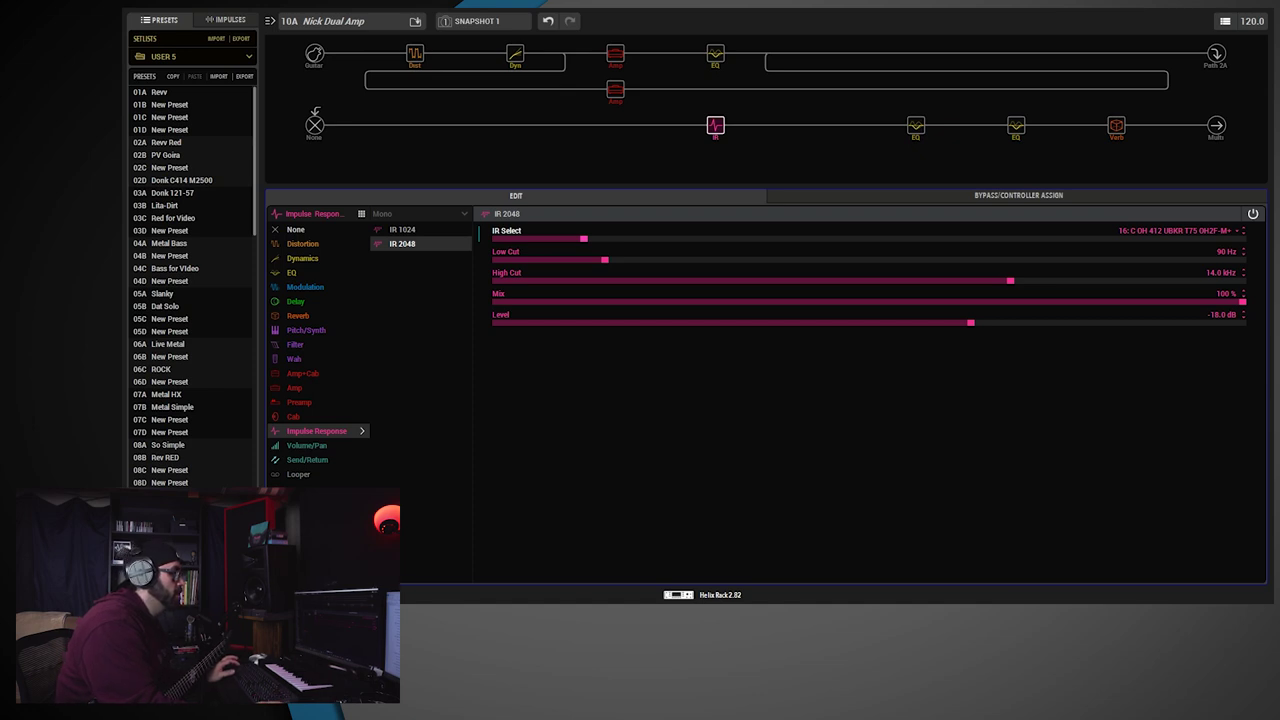
Advance the IR 2048 block to impulse 17, D OH 412 ZLCS V30 C67-M+
{"action": "left_click", "coordinate": [1243, 229]}
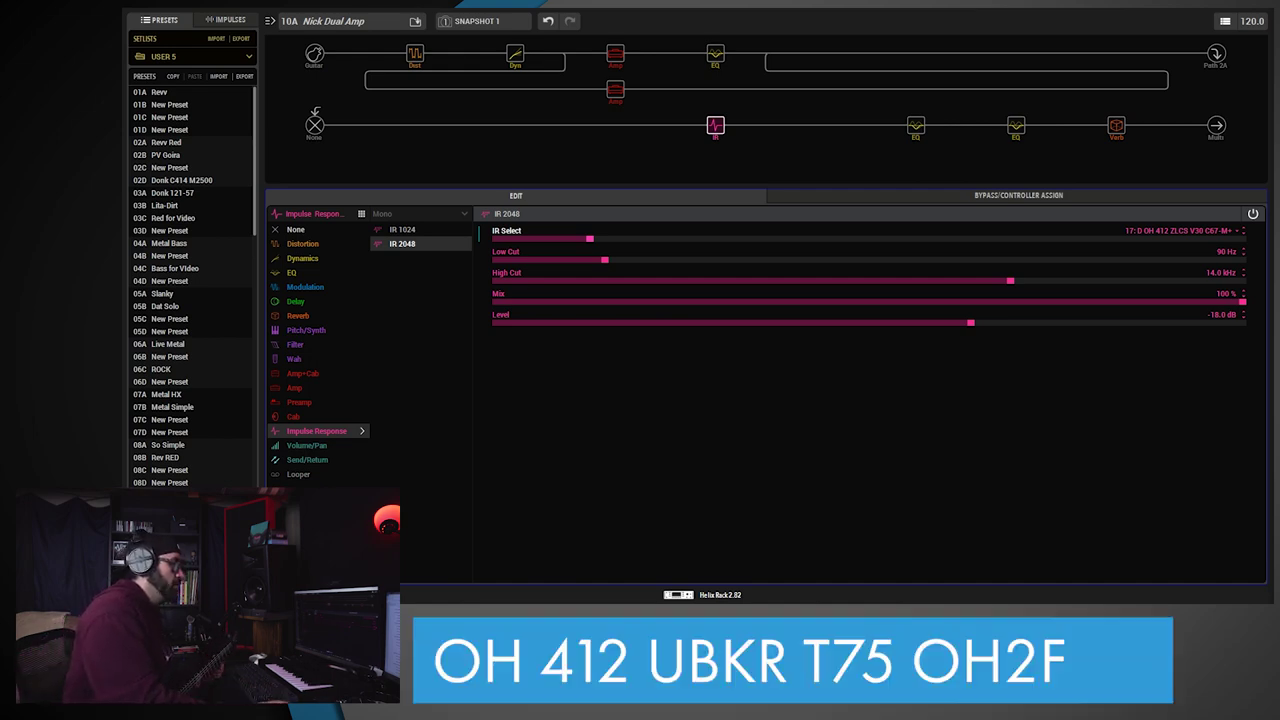
Step the IR 2048 block back to impulse 16, C OH 412 UBKR T75 OH2F-M+
{"action": "left_click", "coordinate": [1245, 234]}
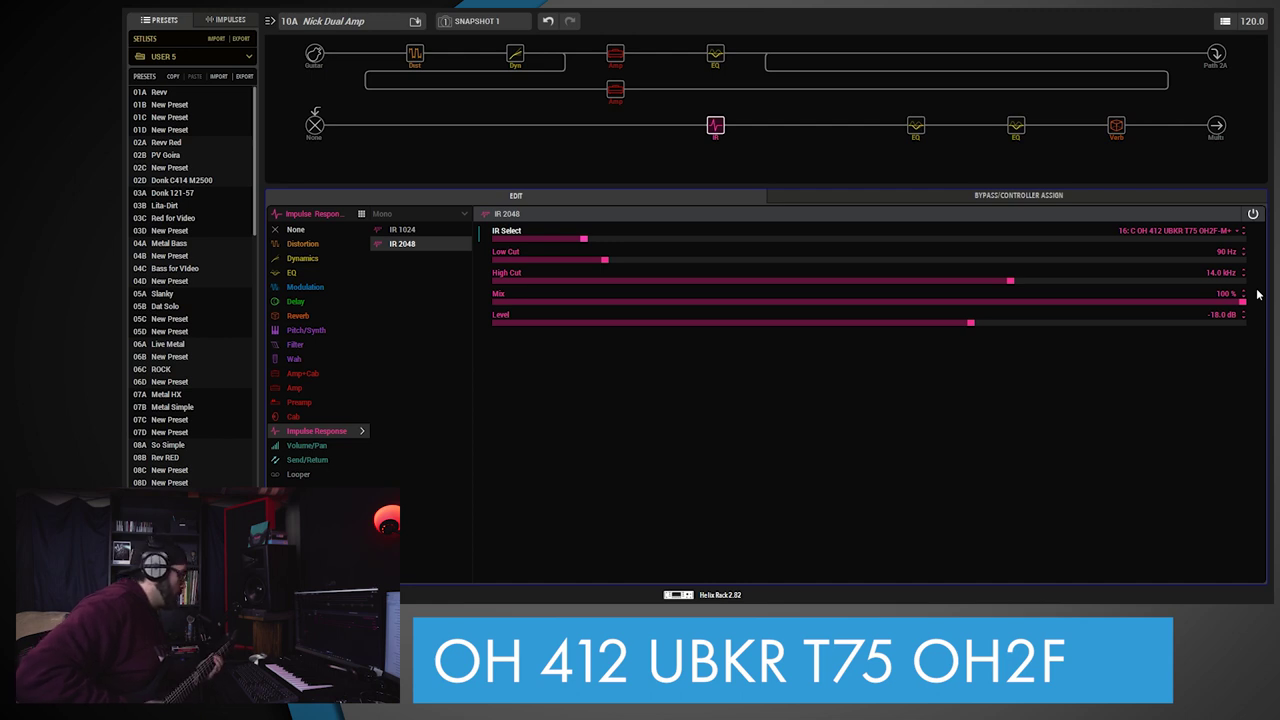
{"action": "left_click", "coordinate": [1244, 229]}
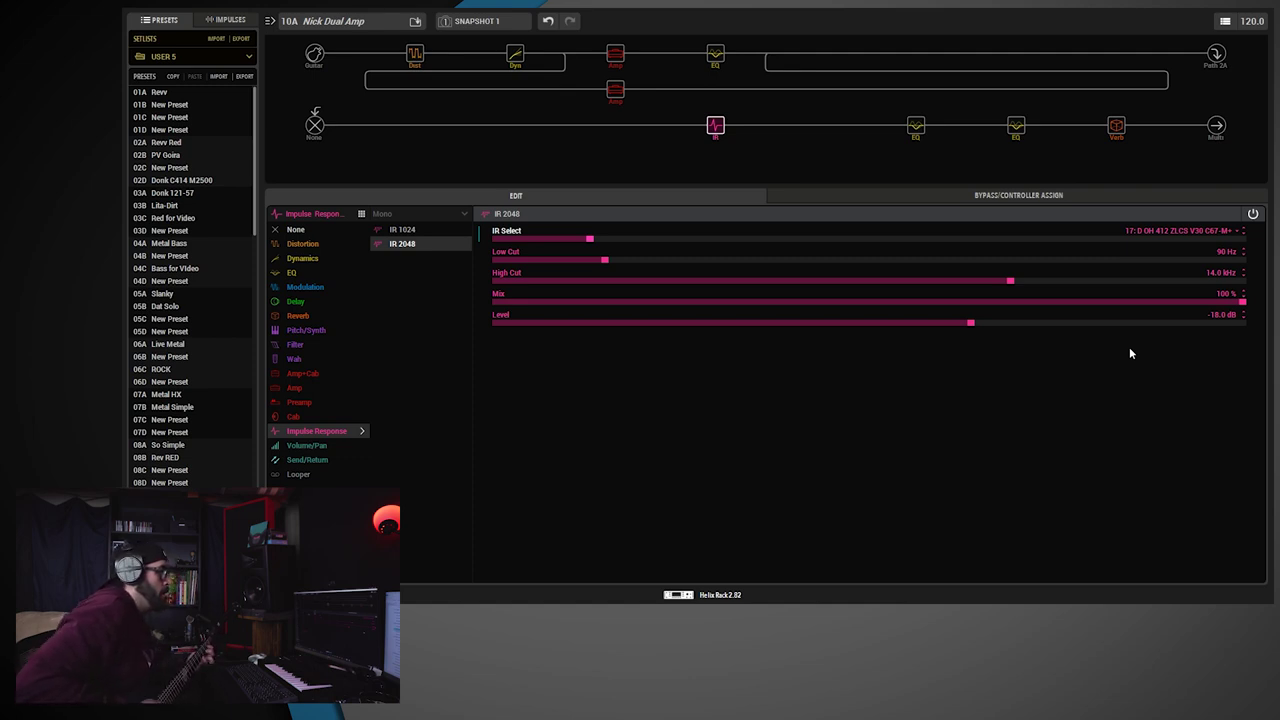
Advance to impulse 18, E OH 412 ZLCS V30 C414+M313, at 100% mix
{"action": "left_click", "coordinate": [1245, 231]}
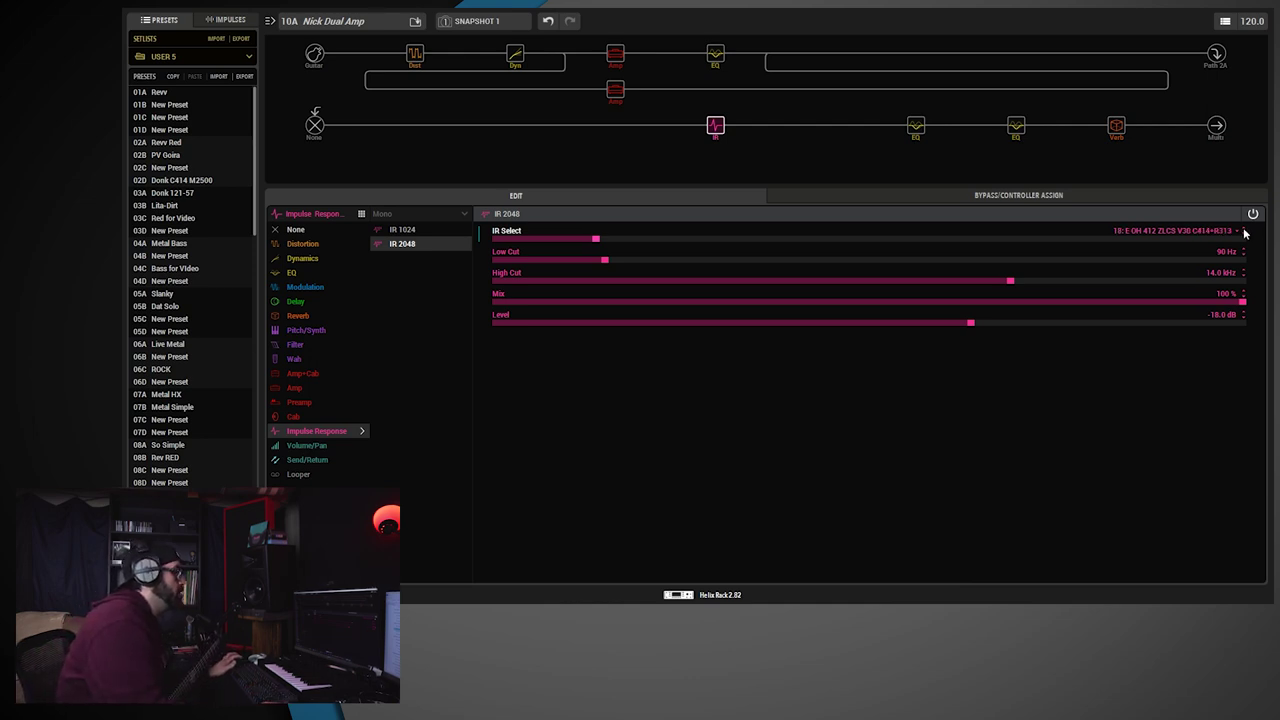